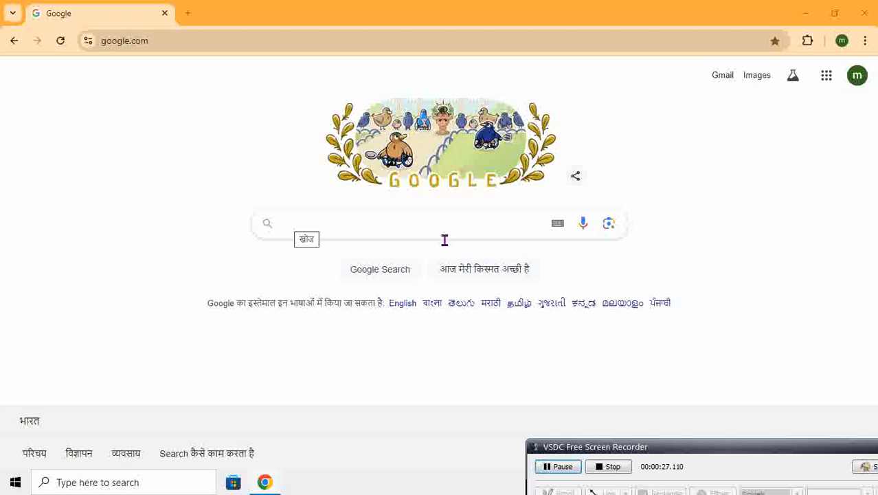
Search Google for "vimarsh portal" and open the Vimarsh School Education Department website at vimarsh.mp.gov.in
left_click(287, 222)
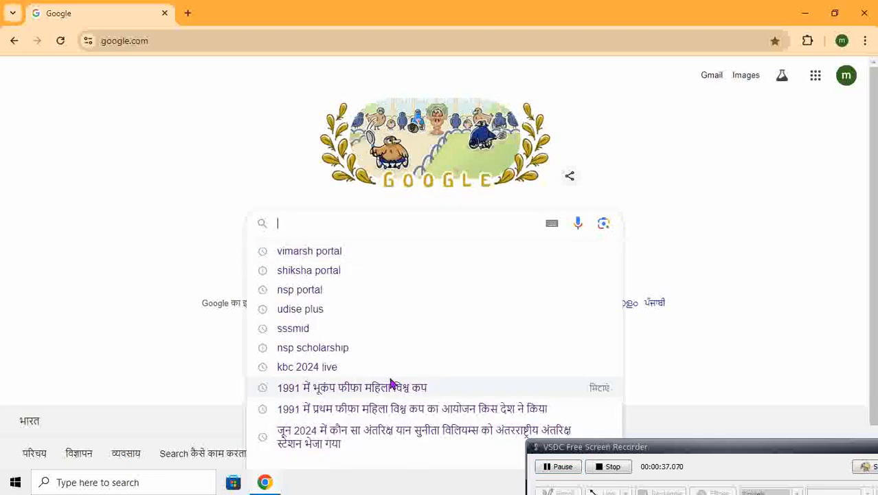
type("vim")
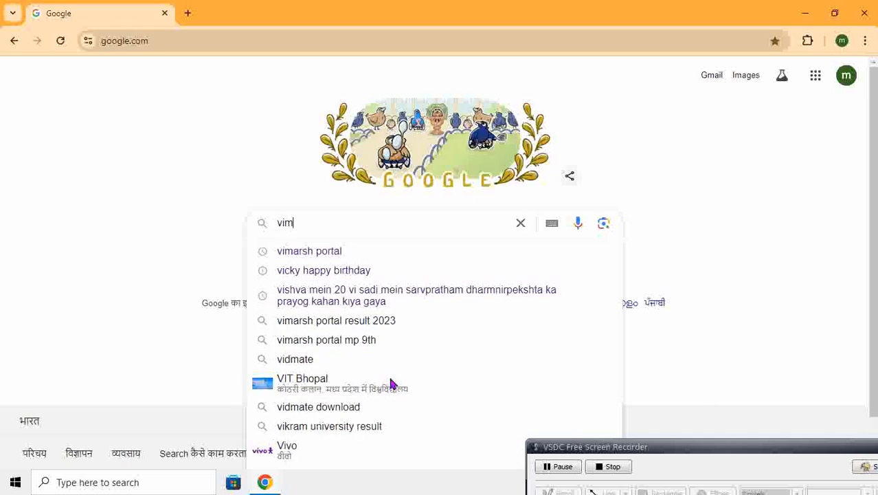
type("arsh")
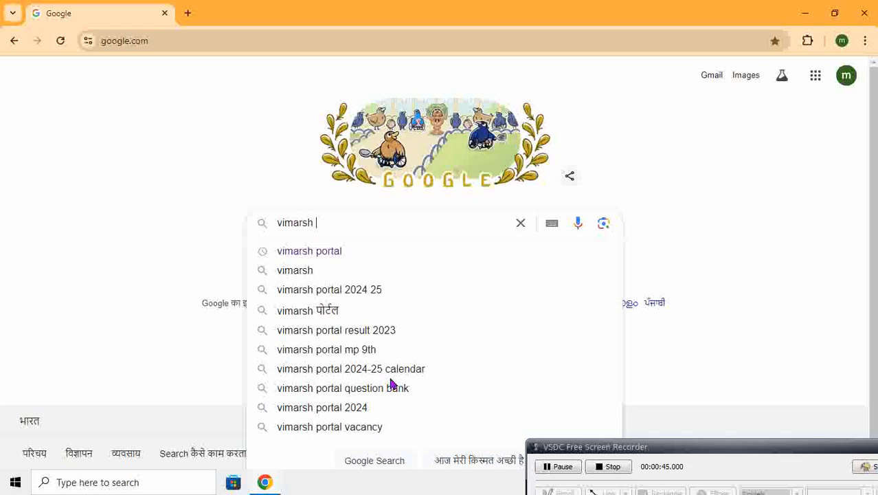
type(" po")
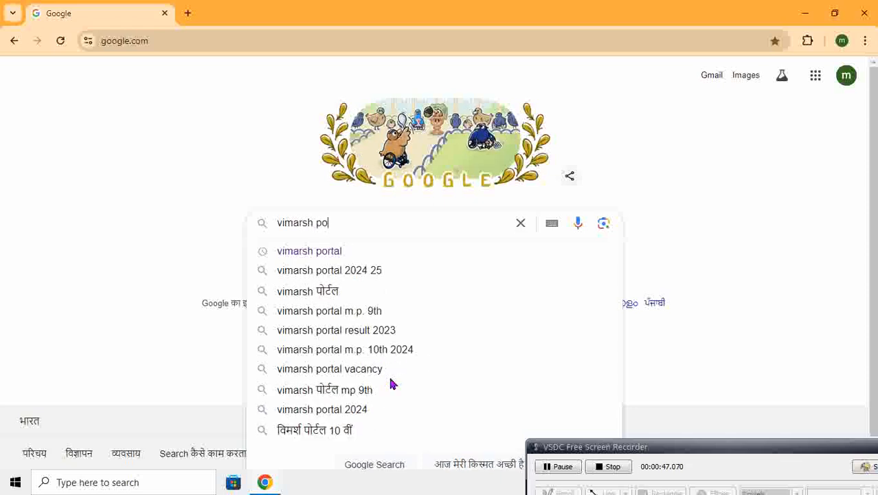
type("rtal")
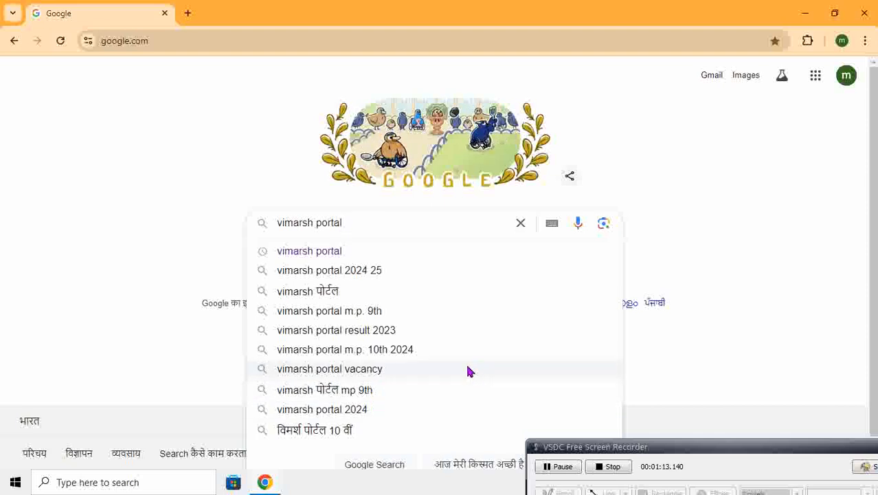
left_click(303, 252)
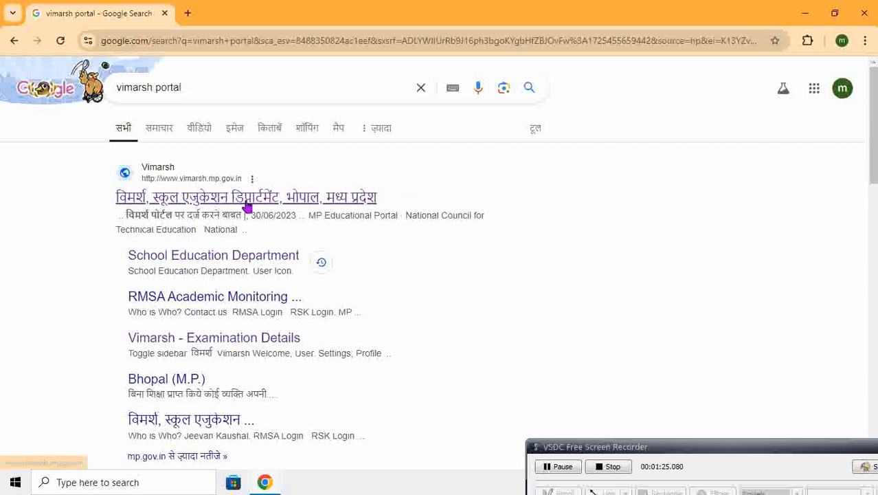
left_click(252, 201)
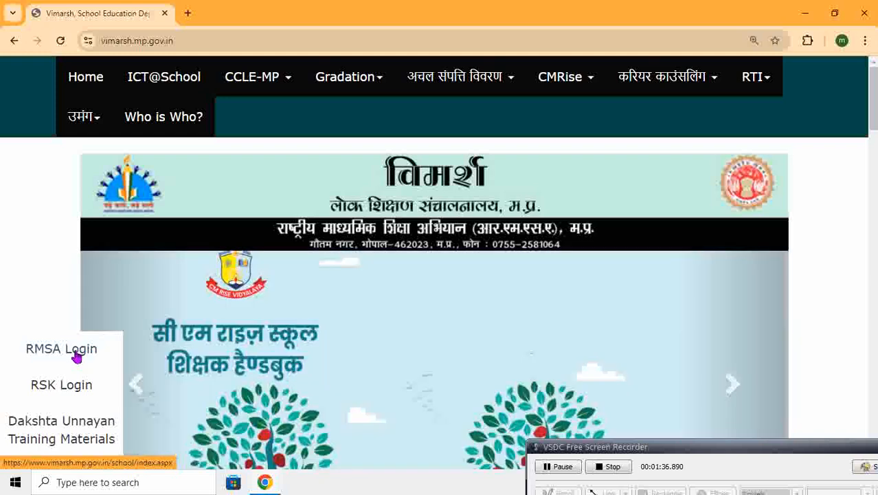
Log in through RMSA Login with the prefilled credentials and open the Result module from the Academic section
left_click(75, 355)
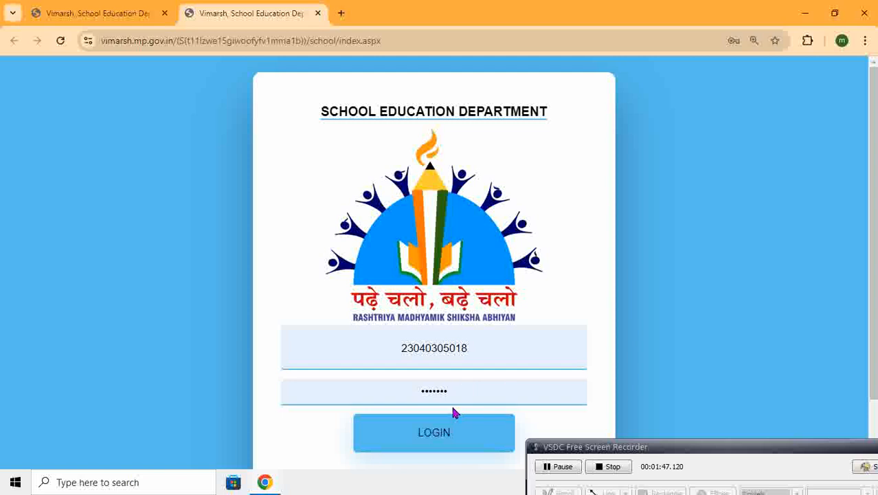
left_click(423, 439)
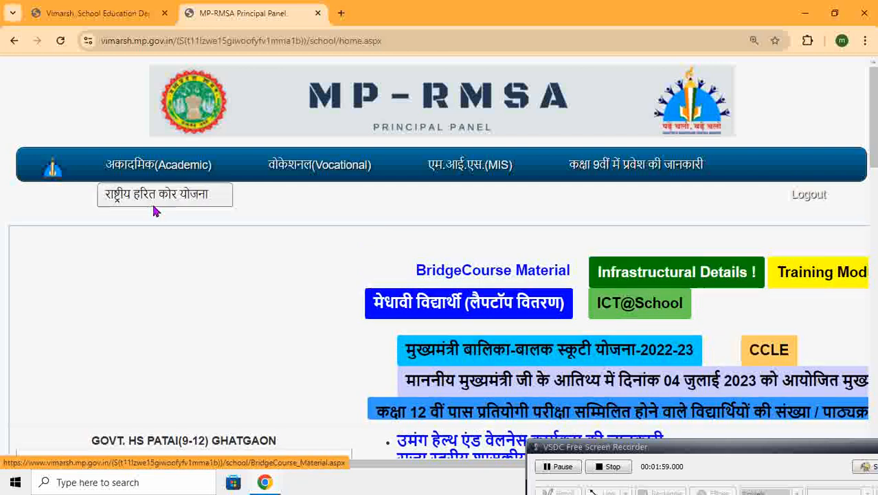
mouse_move(165, 177)
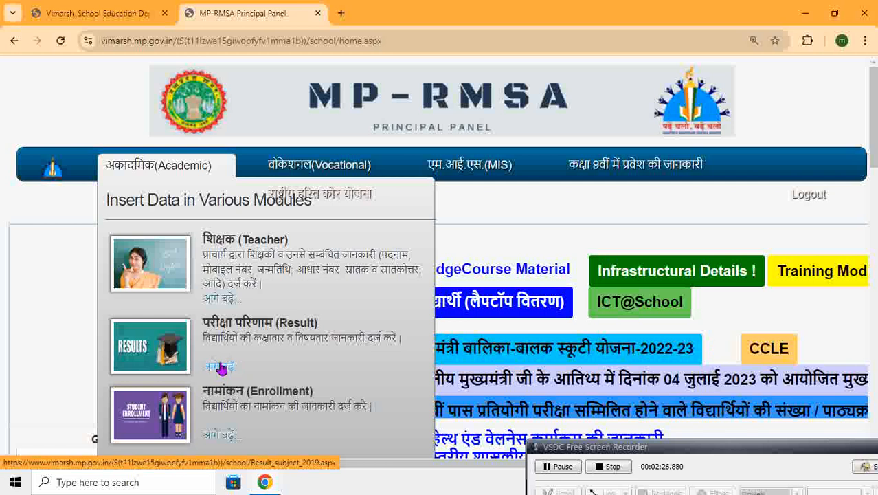
left_click(218, 371)
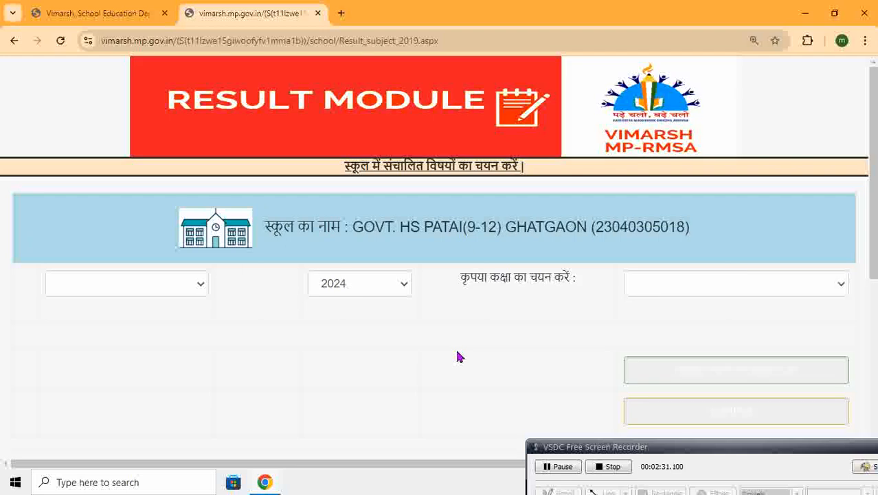
Choose Monthly Test, year 2024 and class 9th in the Result module and show the preformatted list
left_click(191, 287)
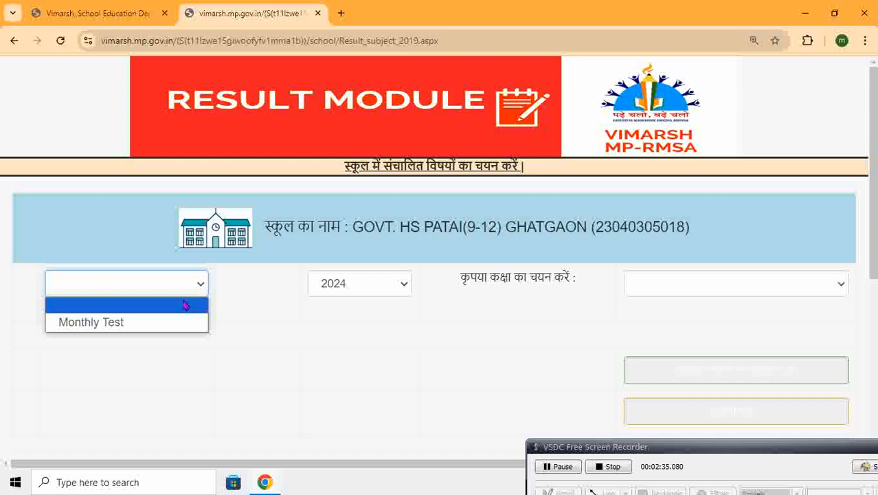
left_click(173, 323)
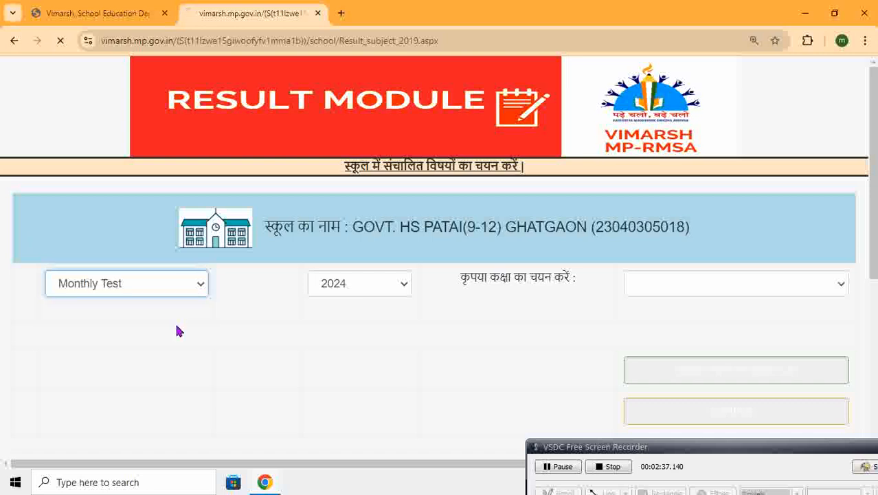
left_click(378, 284)
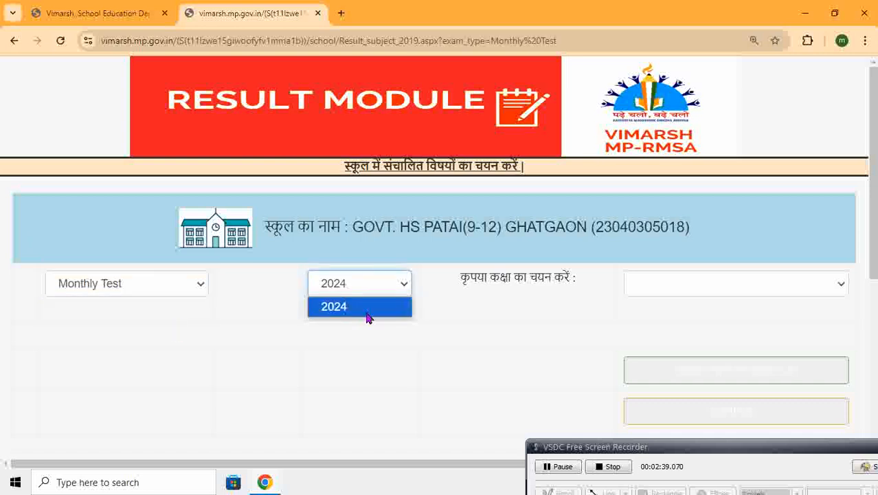
left_click(367, 317)
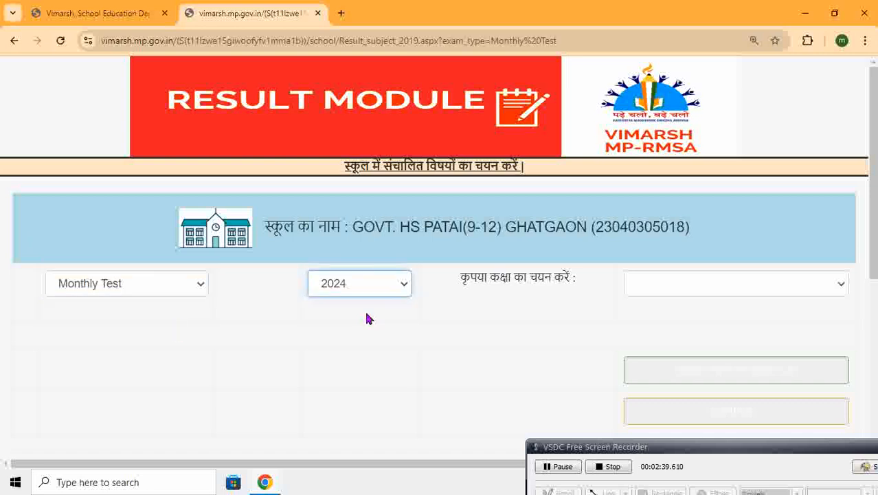
left_click(759, 289)
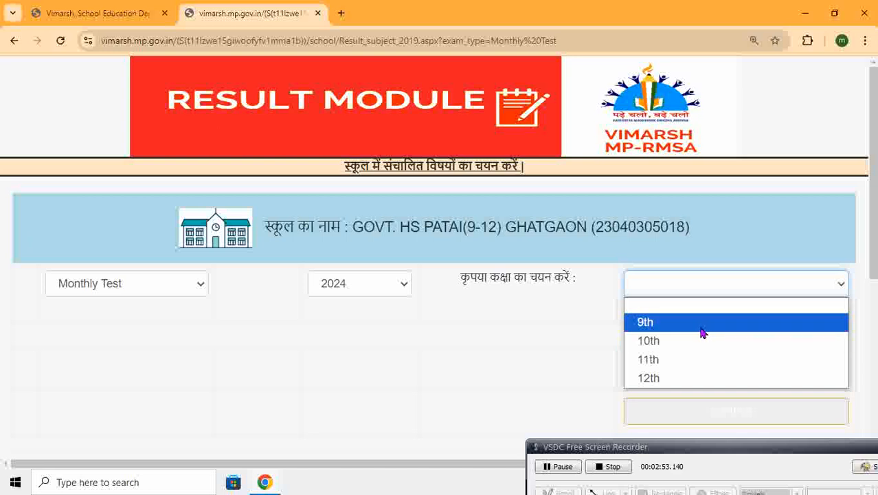
left_click(661, 327)
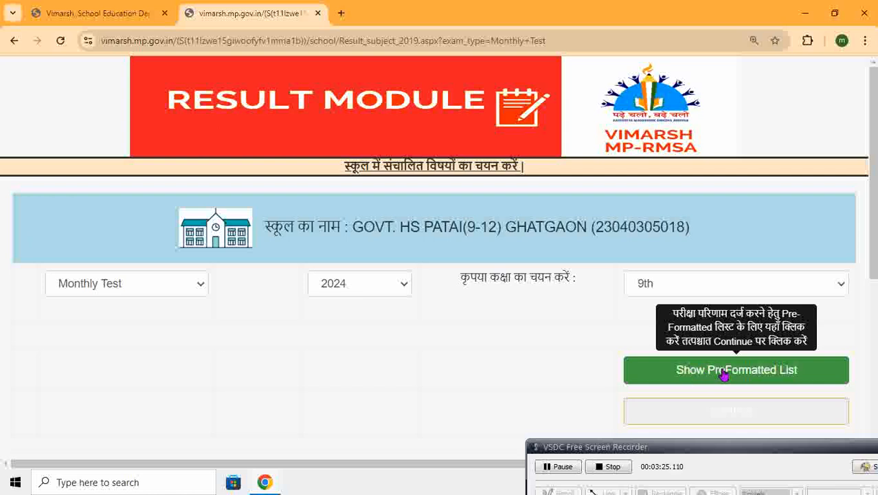
left_click(731, 371)
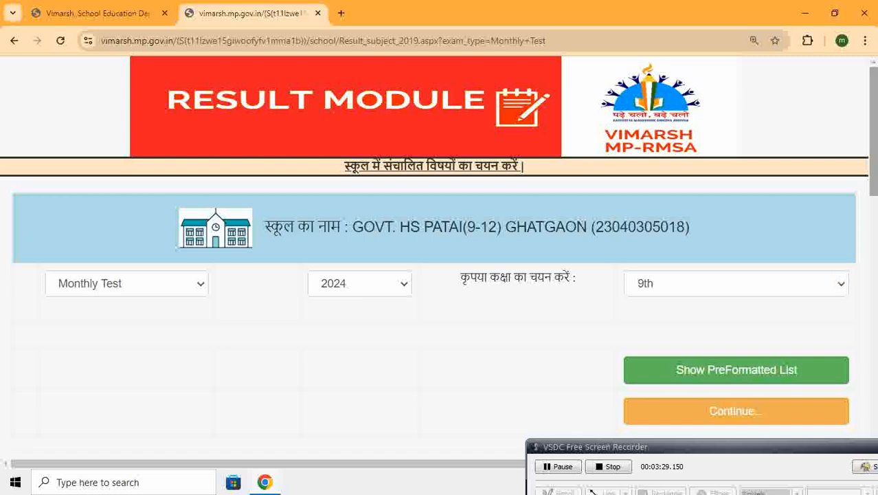
Examine the instructions and the preformatted list's subject rows, enrolment, attendance, pass and grade-range columns
scroll(876, 142, "down", 5)
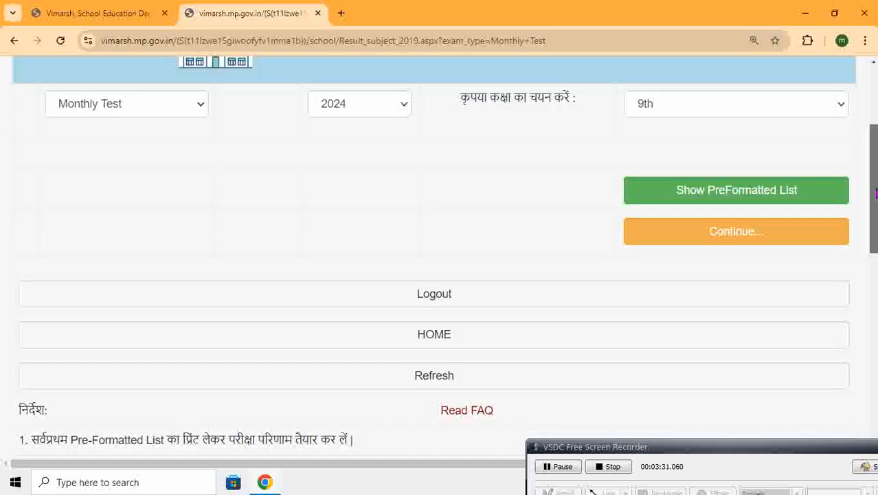
scroll(440, 261, "down", 2)
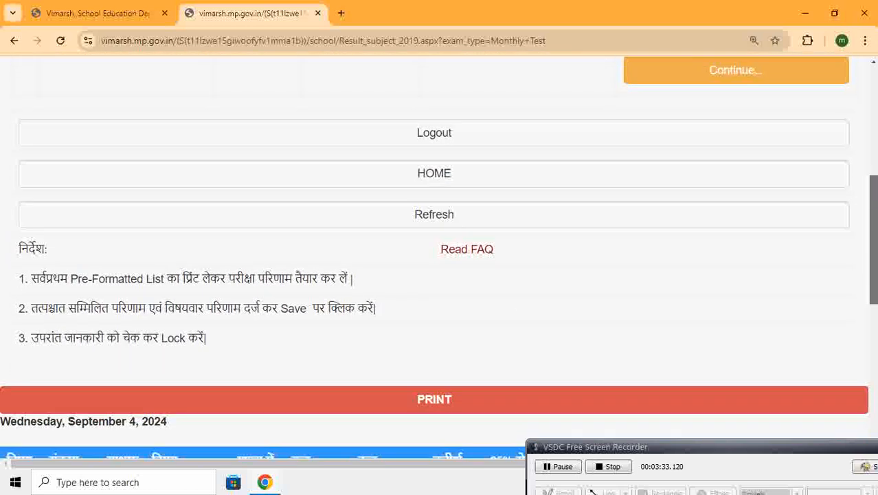
scroll(440, 261, "down", 2)
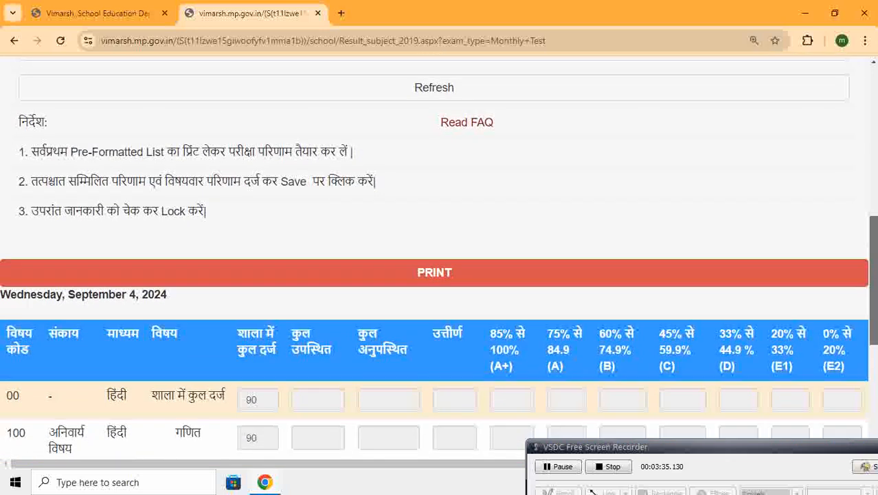
scroll(440, 261, "down", 2)
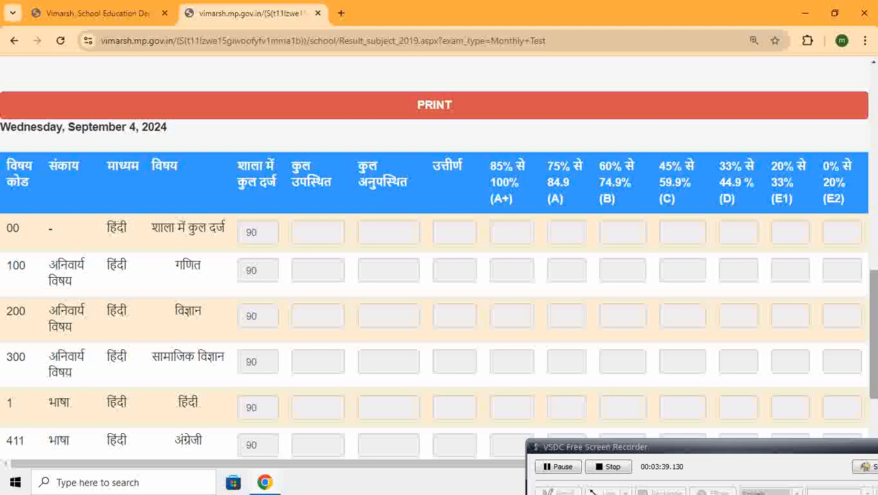
scroll(875, 341, "down", 1)
scroll(440, 261, "up", 1)
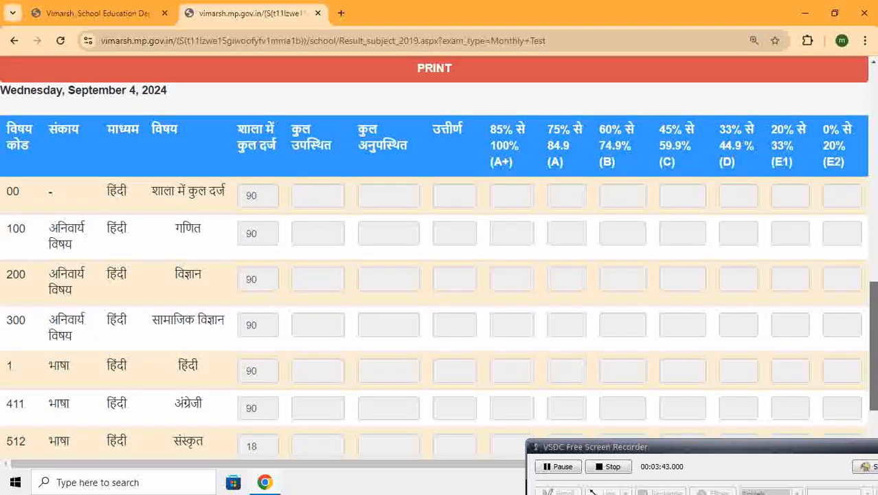
scroll(438, 262, "down", 1)
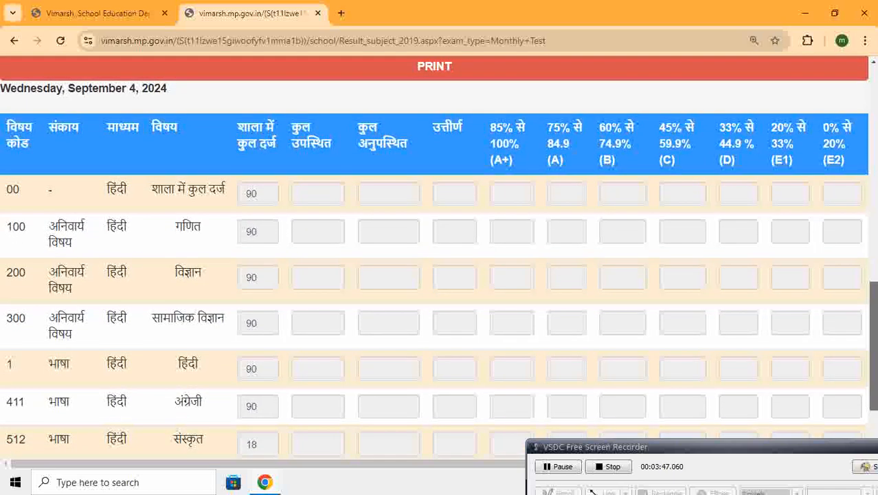
scroll(438, 257, "down", 2)
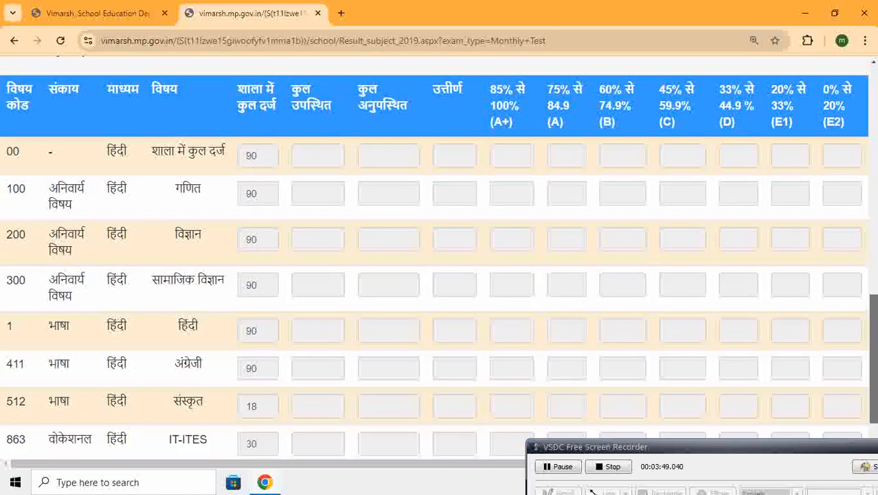
scroll(438, 257, "up", 2)
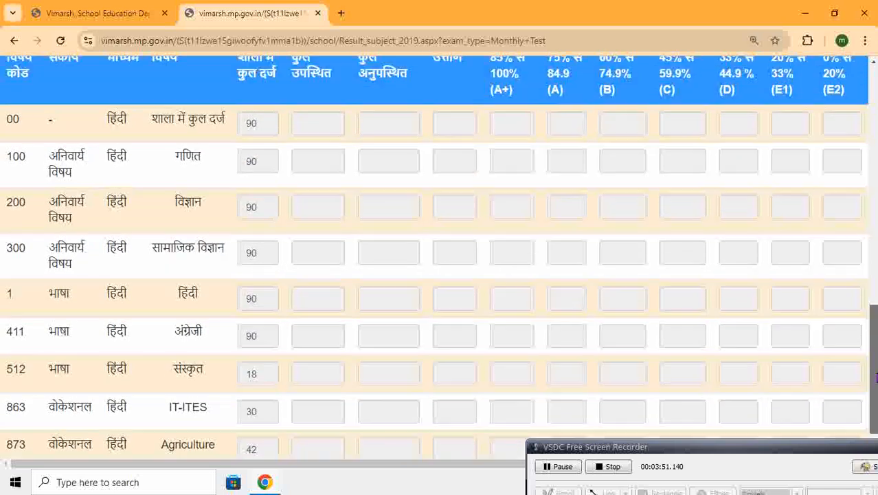
scroll(438, 257, "up", 2)
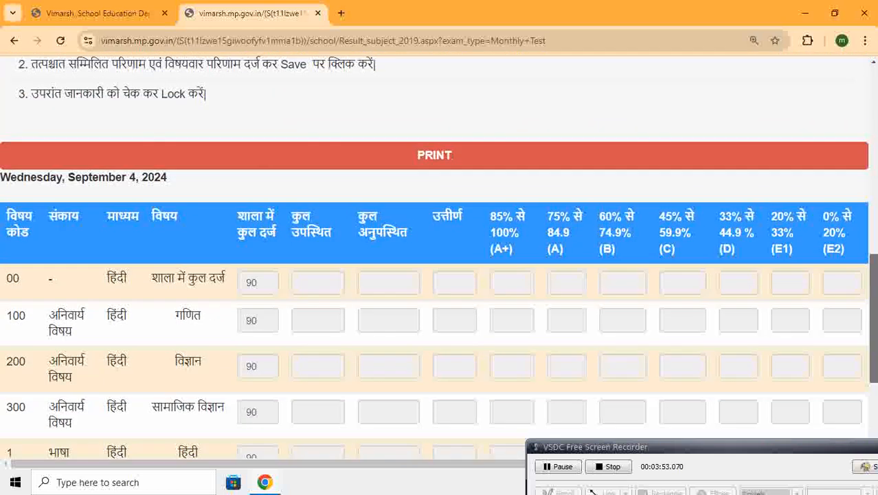
scroll(438, 256, "down", 2)
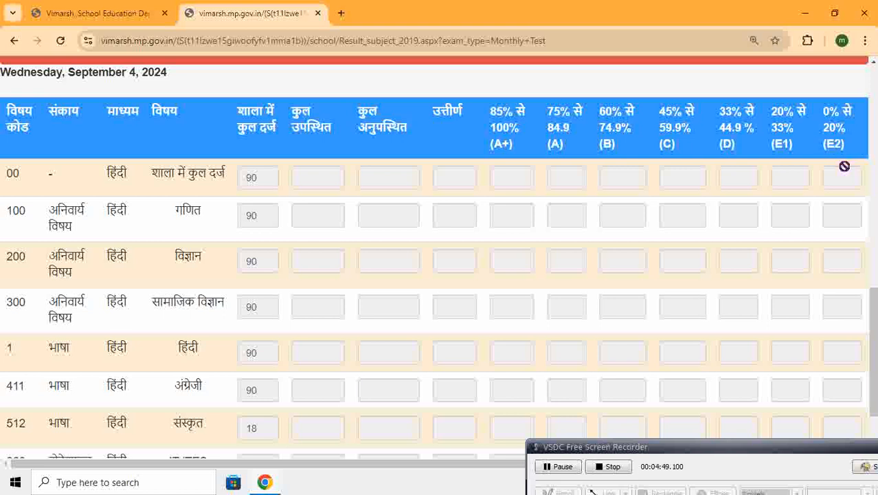
Circle the total enrolment value in row 00 in red with VSDC Free Screen Recorder's Ellipse tool and leave drawing mode
left_click(864, 466)
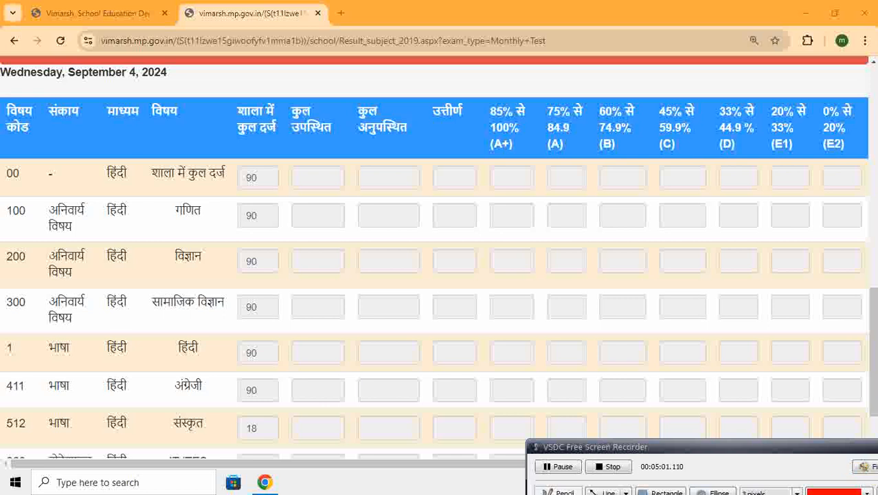
left_click(871, 466)
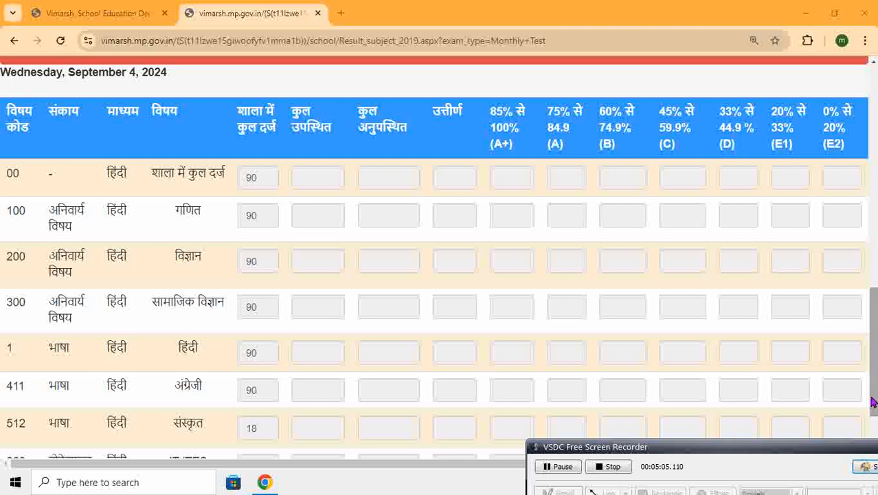
mouse_move(873, 401)
left_mouse_down()
mouse_move(873, 433)
mouse_move(872, 395)
mouse_move(872, 432)
mouse_move(872, 410)
left_mouse_up()
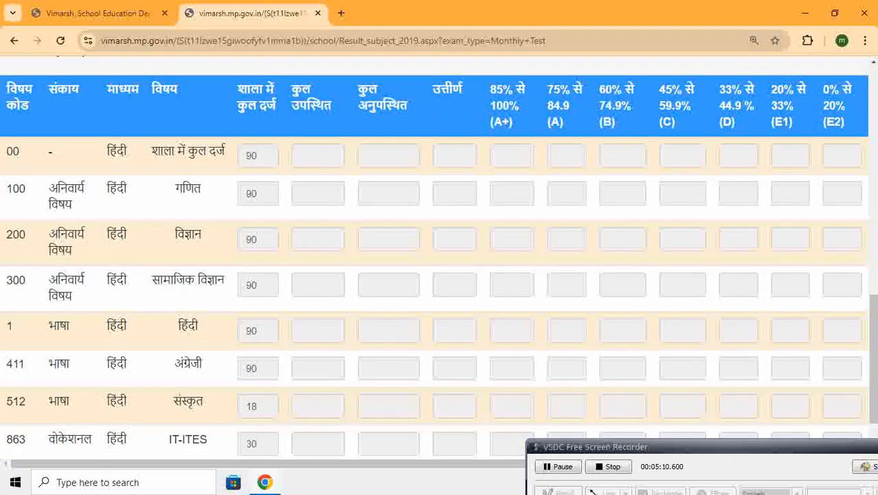
left_click(867, 467)
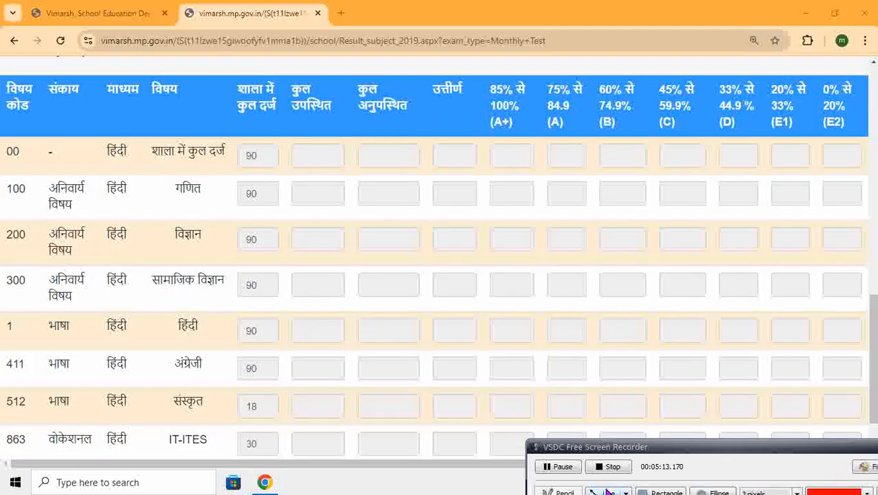
left_click(713, 492)
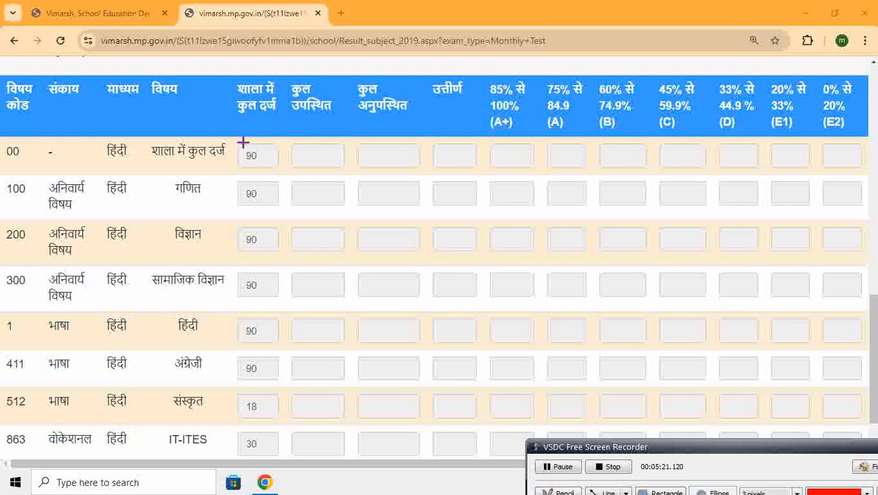
left_click_drag(232, 141, 270, 169)
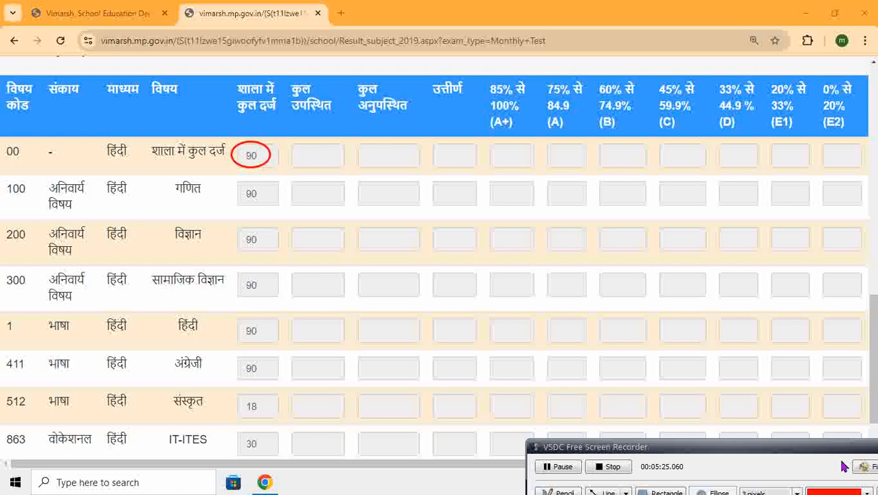
left_click(867, 465)
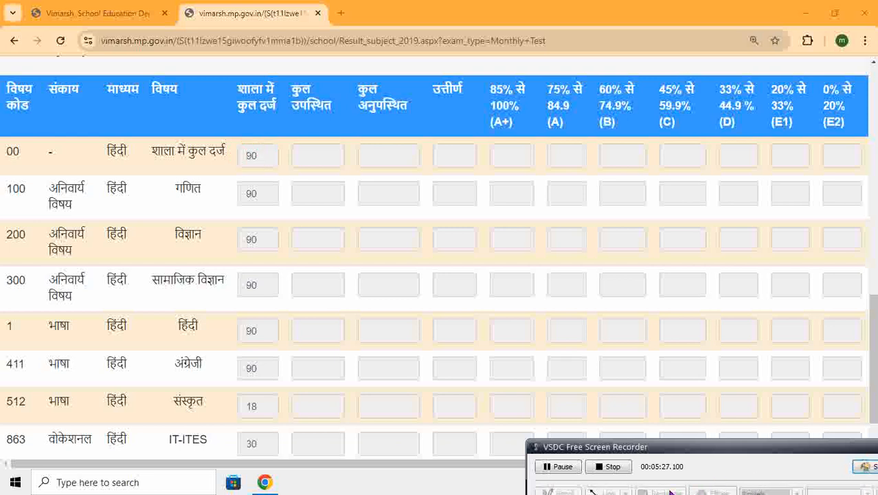
Frame row 00's enrolment, present, absent, pass, A+ to D and E1–E2 fields with red rectangles using VSDC Free Screen Recorder's Rectangle tool
left_click(865, 465)
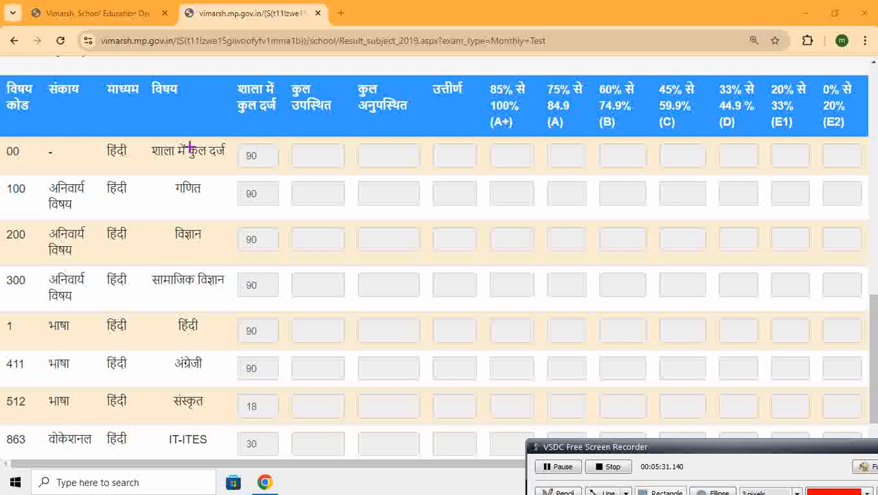
left_click_drag(233, 141, 280, 169)
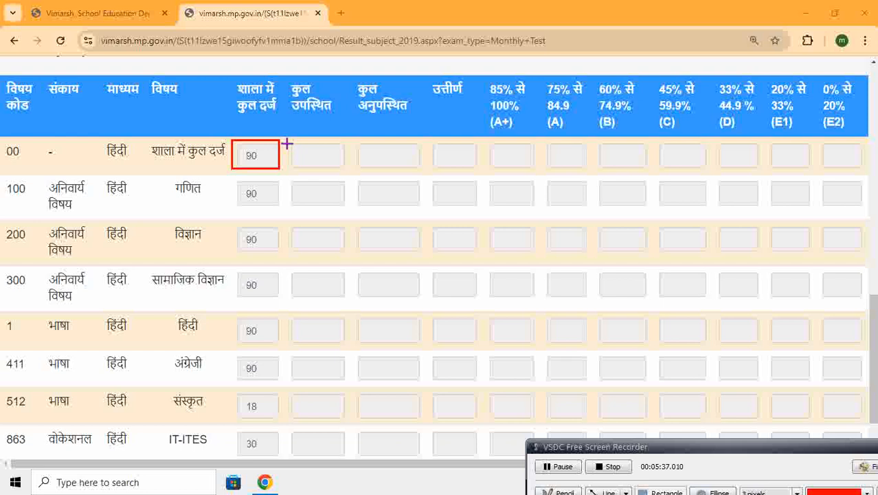
left_click_drag(286, 143, 343, 167)
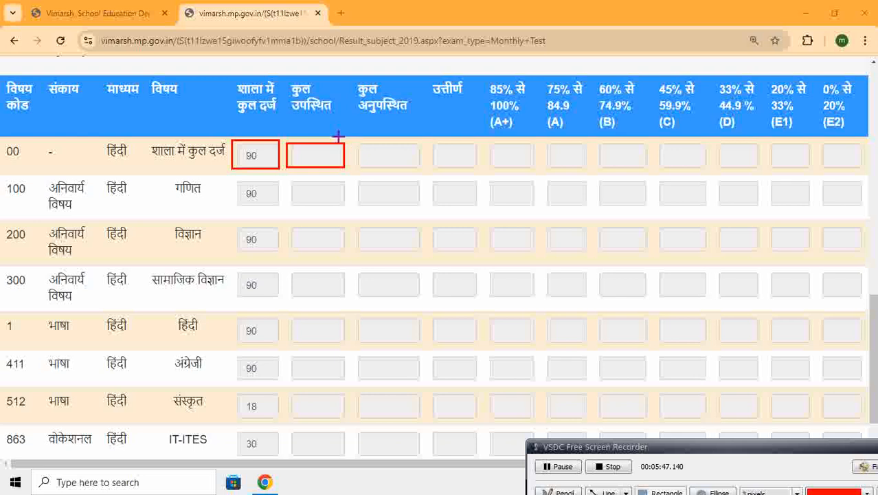
mouse_move(356, 145)
left_mouse_down()
mouse_move(378, 165)
mouse_move(417, 169)
mouse_move(435, 151)
mouse_move(448, 165)
mouse_move(473, 167)
left_mouse_up()
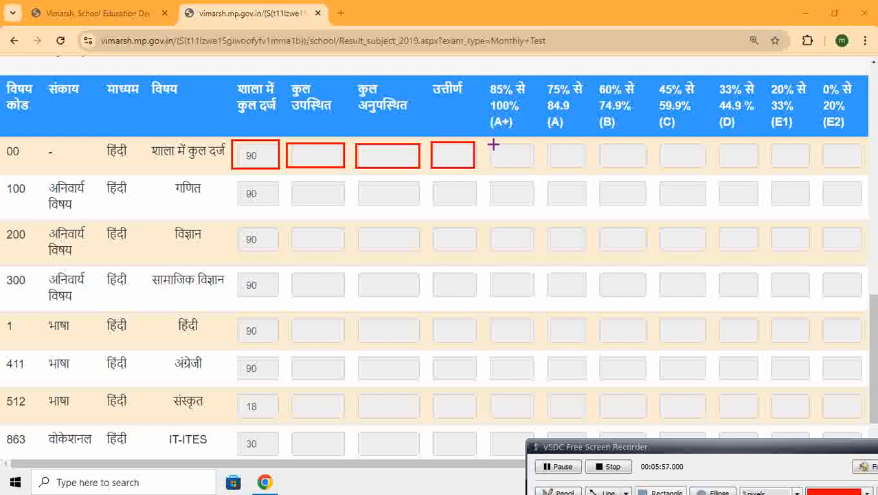
mouse_move(490, 143)
left_mouse_down()
mouse_move(510, 161)
mouse_move(590, 172)
mouse_move(754, 169)
left_mouse_up()
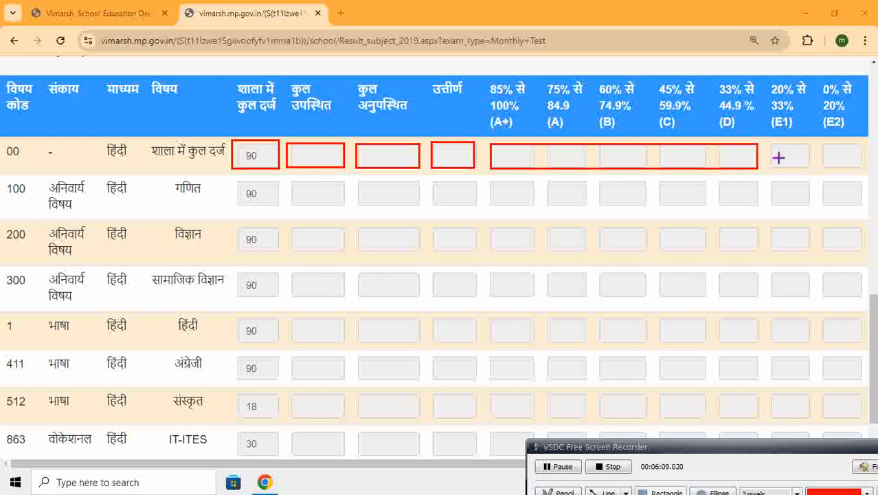
left_click_drag(770, 142, 860, 167)
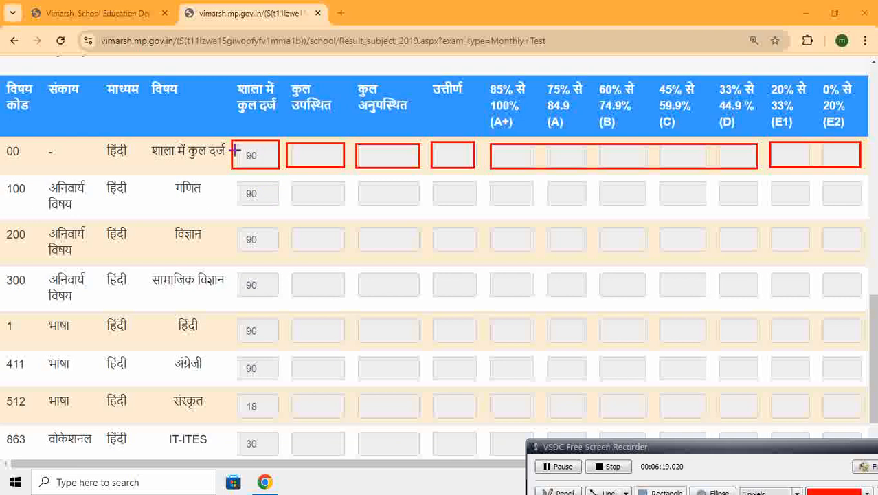
left_click_drag(229, 140, 282, 171)
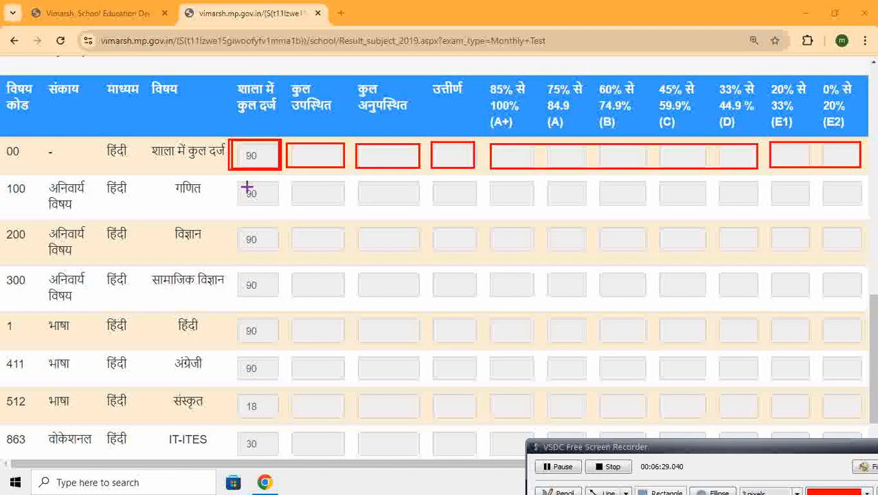
Frame the गणित subject name and its enrolment, attendance, pass and grade-range fields with red rectangles, and leave drawing mode
left_click_drag(234, 181, 279, 208)
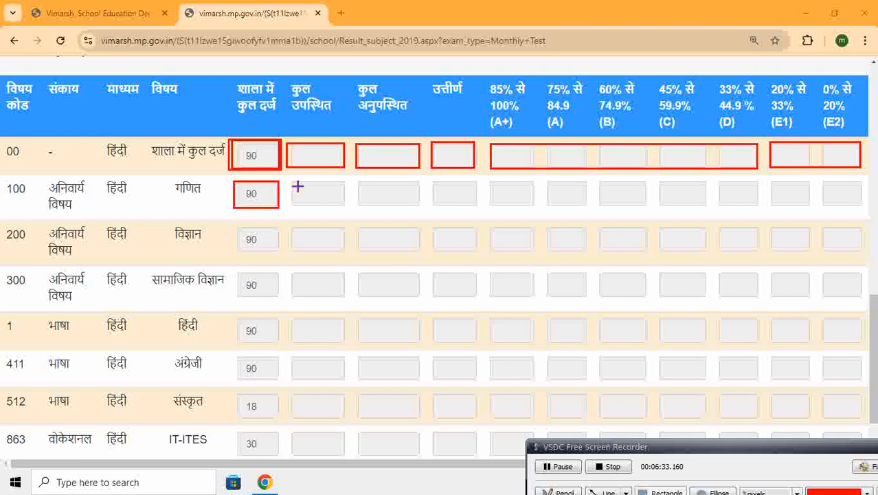
mouse_move(168, 179)
left_mouse_down()
mouse_move(194, 203)
mouse_move(209, 201)
left_mouse_up()
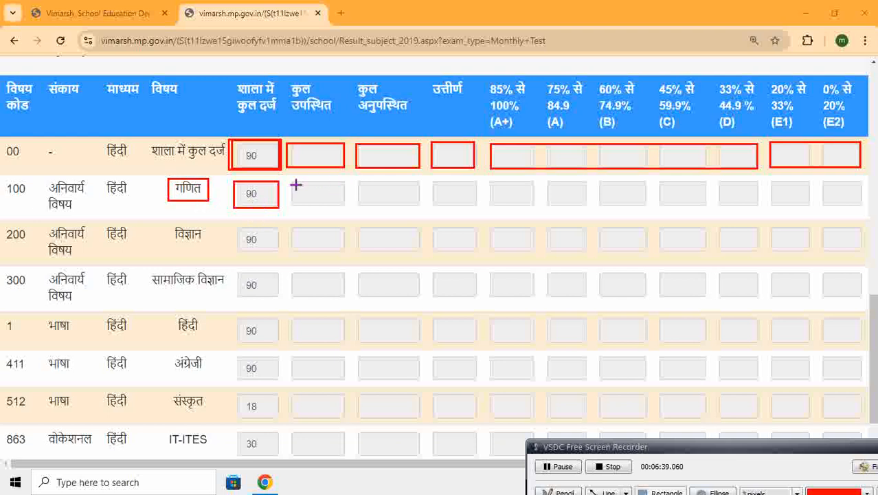
mouse_move(292, 182)
left_mouse_down()
mouse_move(307, 202)
mouse_move(339, 208)
mouse_move(419, 204)
mouse_move(435, 191)
mouse_move(451, 204)
mouse_move(495, 200)
left_mouse_up()
left_click_drag(602, 204, 758, 207)
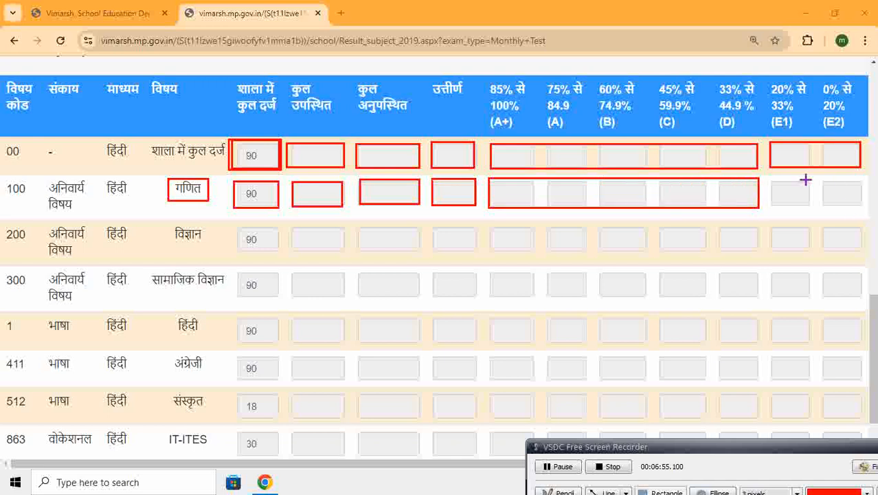
mouse_move(770, 180)
left_mouse_down()
mouse_move(777, 199)
mouse_move(861, 206)
left_mouse_up()
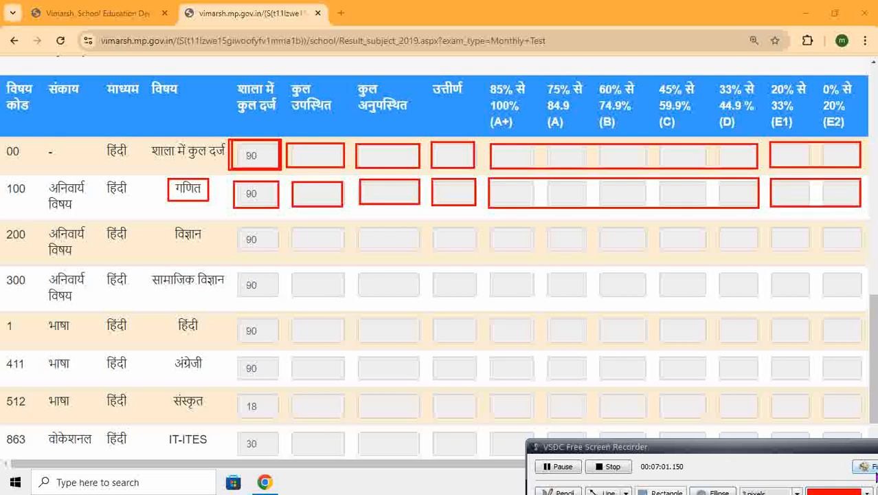
left_click(863, 466)
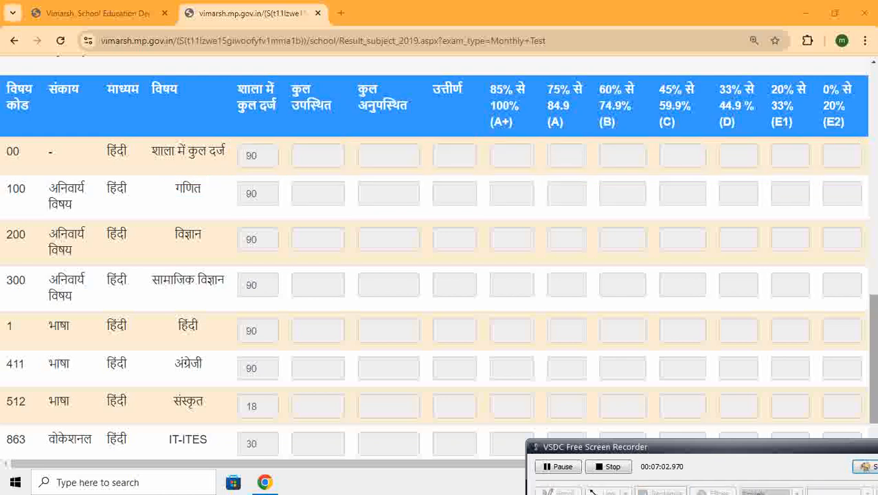
Continue from the Monthly Test, 2024, class 9th selection to the result entry options below the instructions
left_click_drag(872, 326, 872, 157)
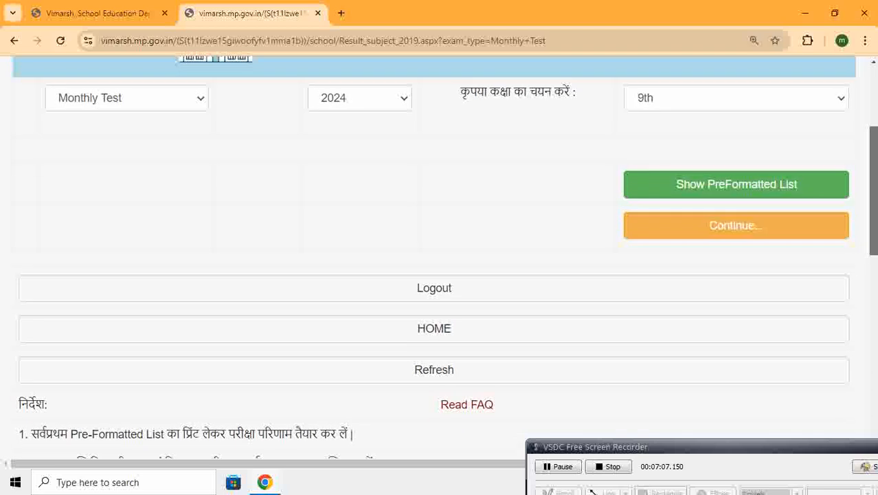
left_click(711, 233)
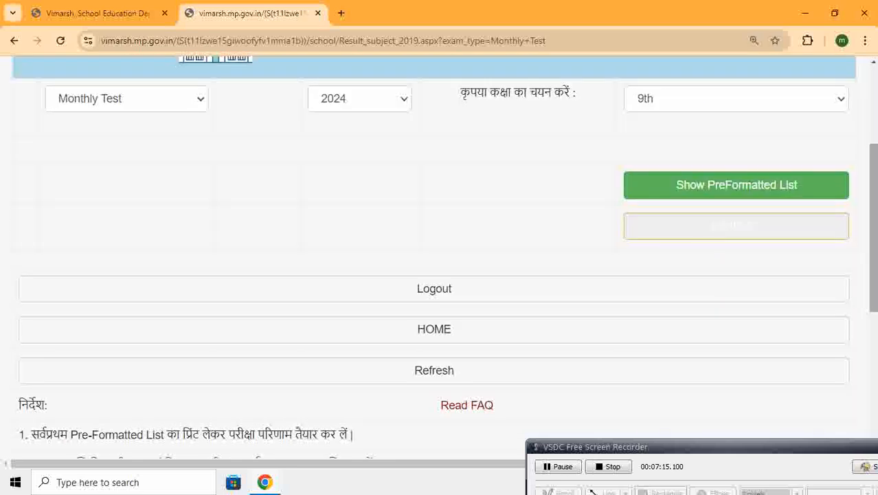
scroll(872, 286, "down", 4)
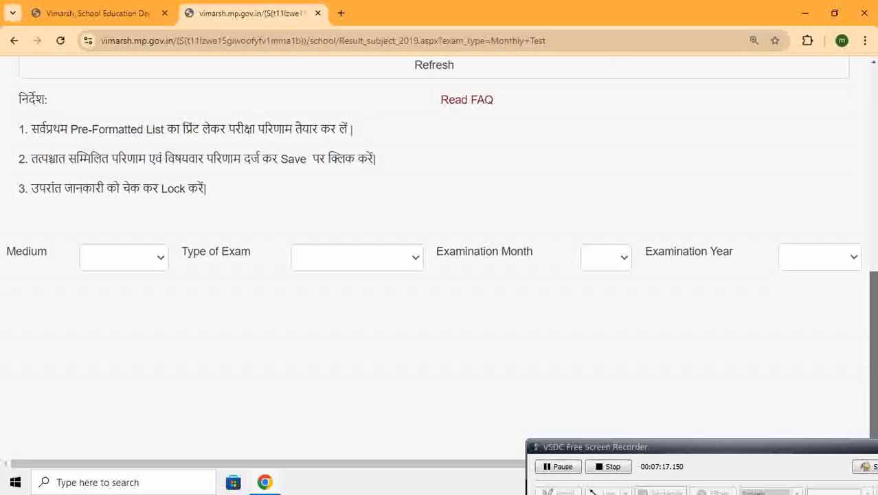
scroll(873, 285, "up", 1)
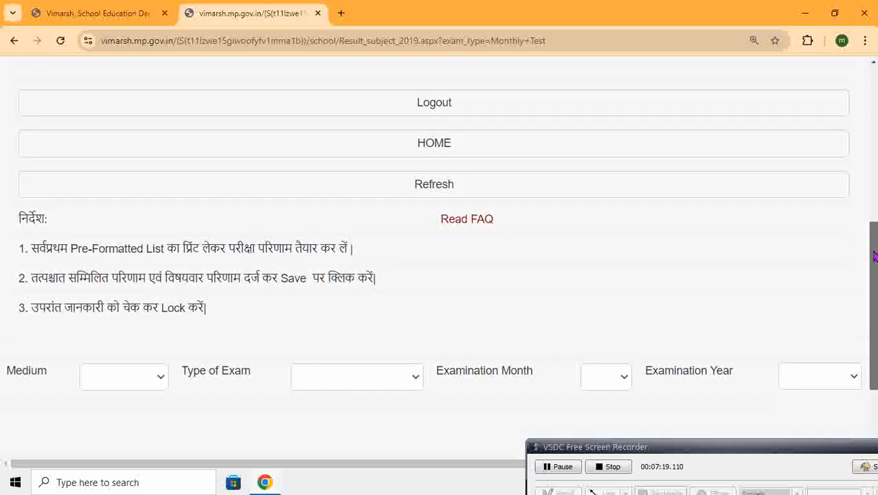
Set the medium to हिंदी, type of exam to Monthly Test, examination month to JUL and examination year to 2024
left_click(134, 374)
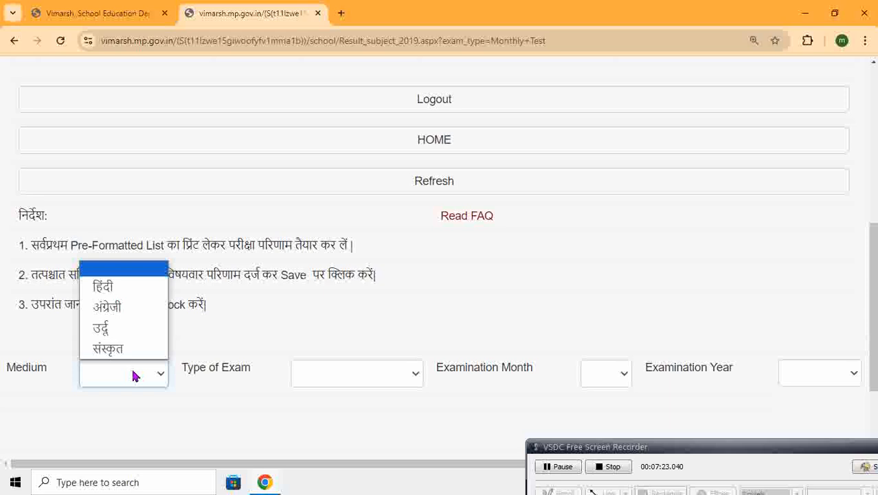
left_click(127, 292)
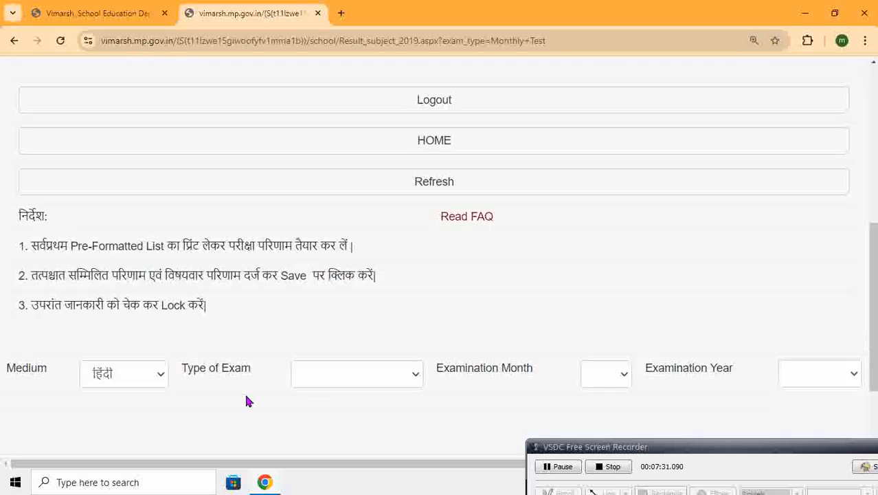
left_click(376, 375)
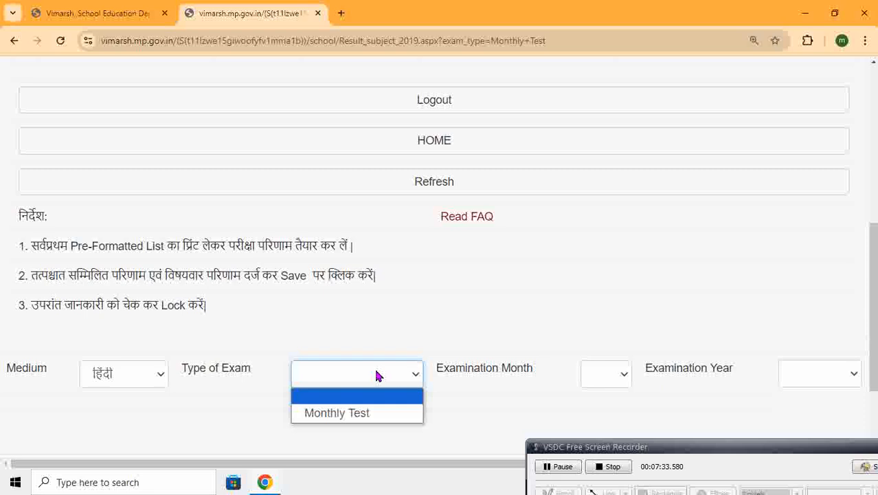
left_click(365, 419)
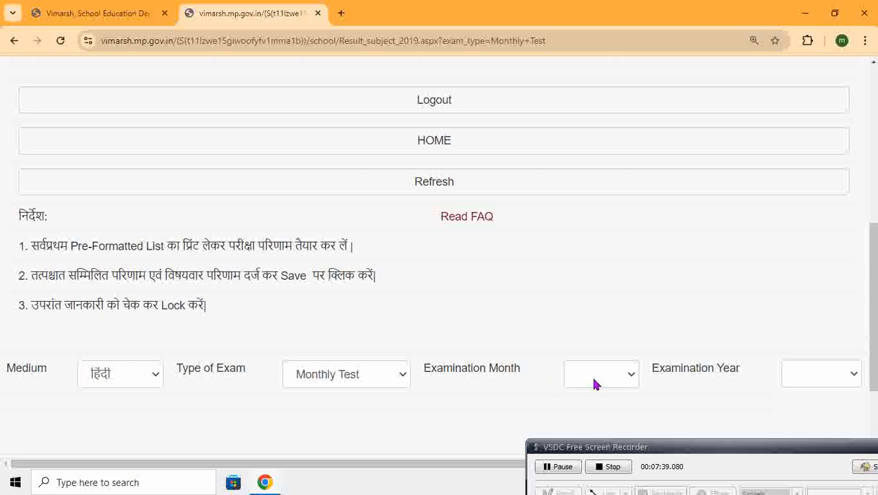
left_click(620, 375)
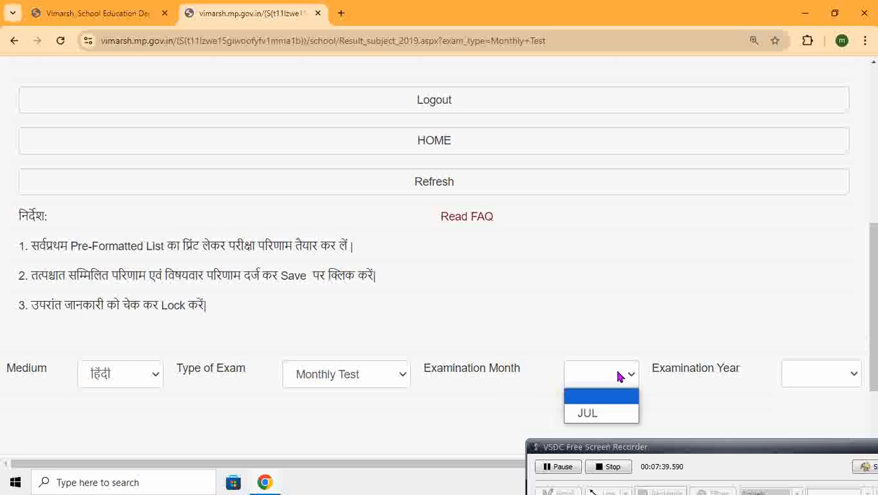
left_click(604, 414)
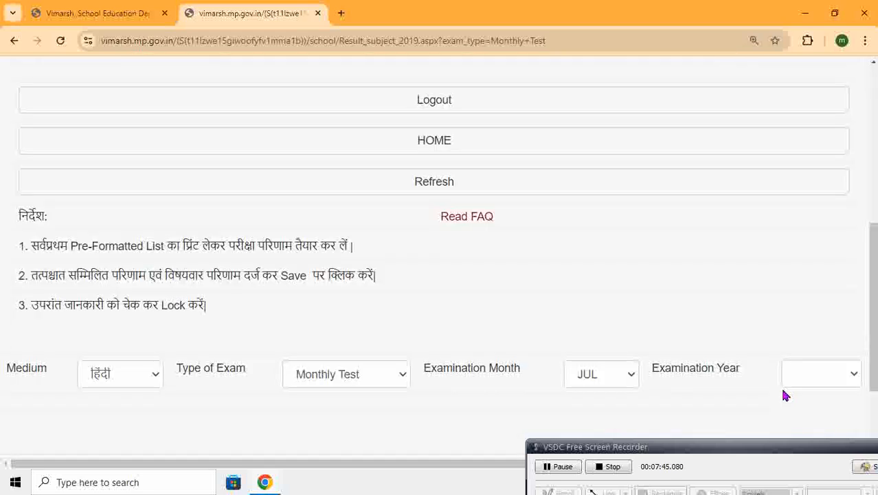
left_click(826, 376)
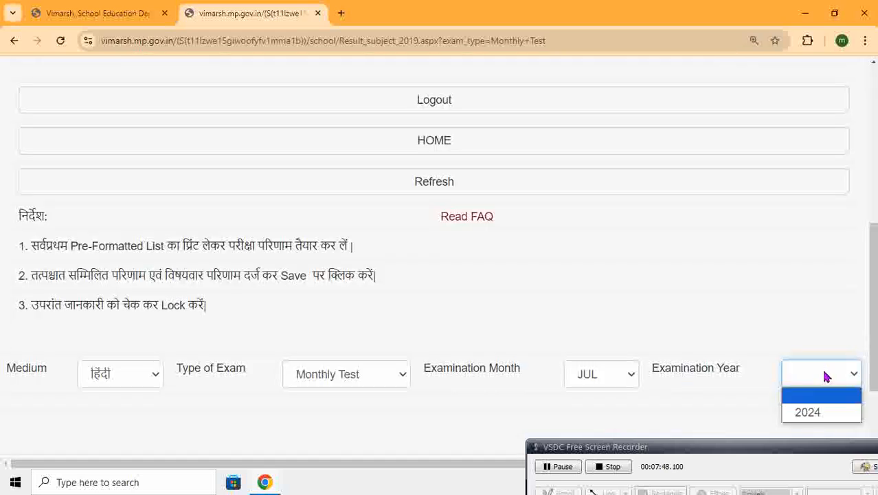
left_click(808, 412)
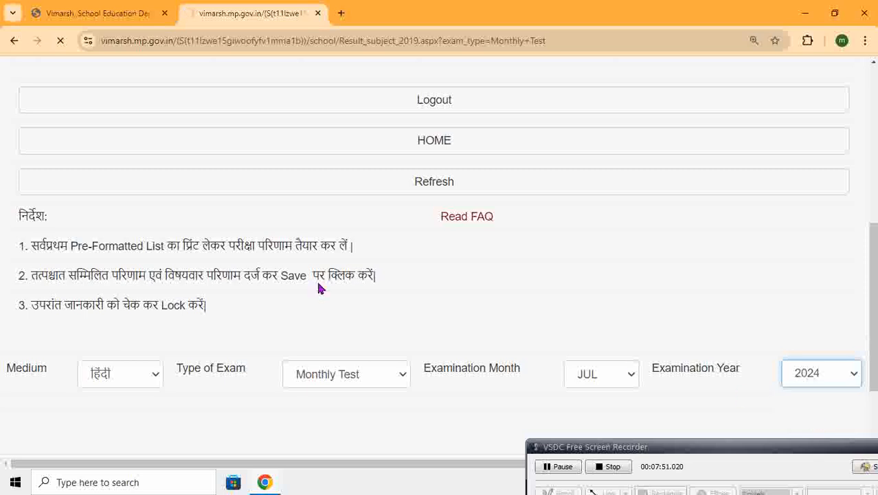
Look over the subject-wise result entry table and reduce the page zoom to 100%
scroll(439, 275, "down", 4)
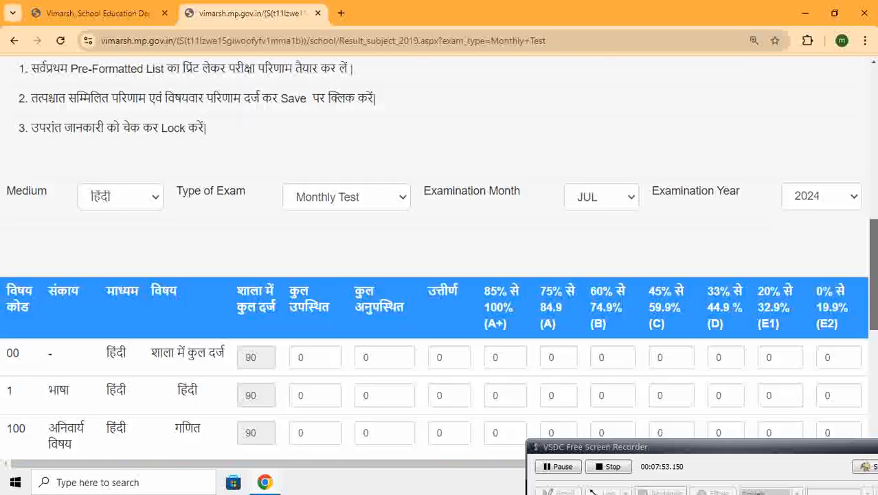
scroll(440, 261, "down", 4)
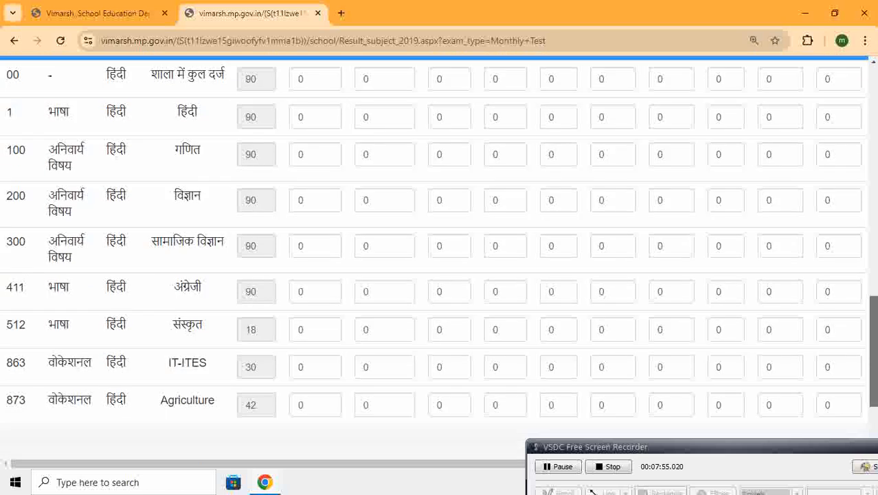
scroll(440, 261, "up", 1)
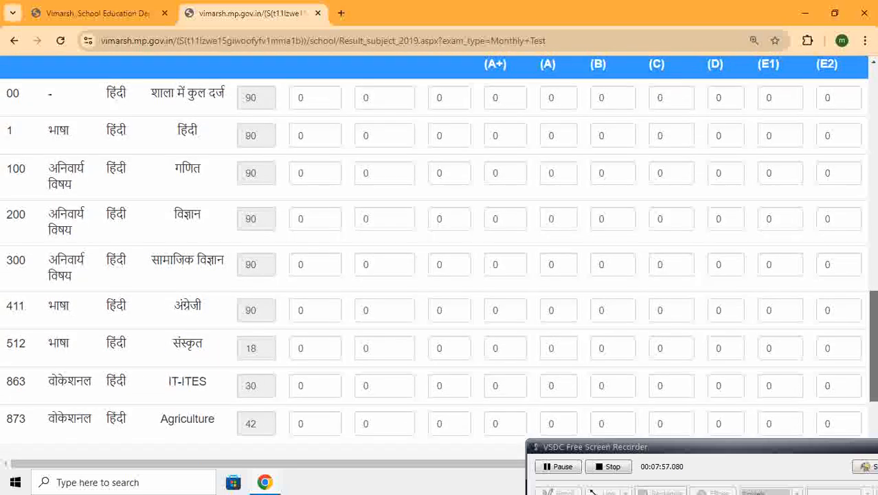
left_click(865, 40)
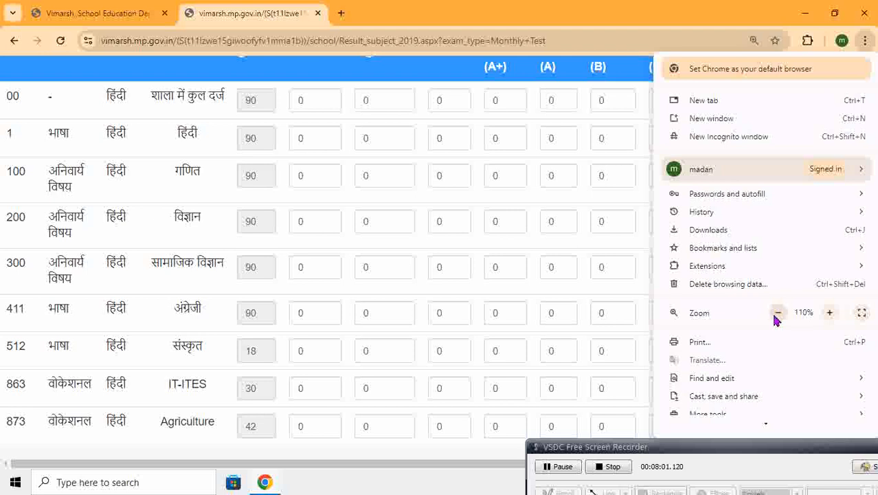
left_click(776, 313)
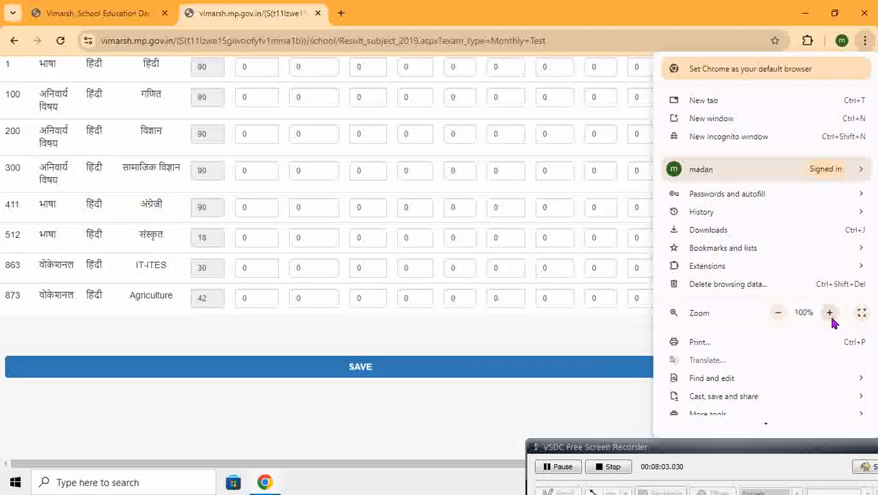
left_click(538, 421)
left_click_drag(874, 364, 875, 329)
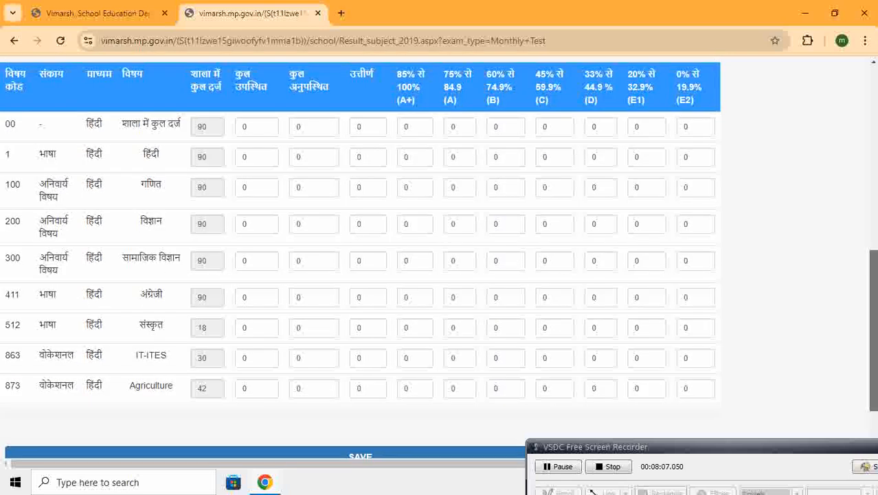
Try the result entry table at 110% page zoom and return it to 100%
left_click(865, 40)
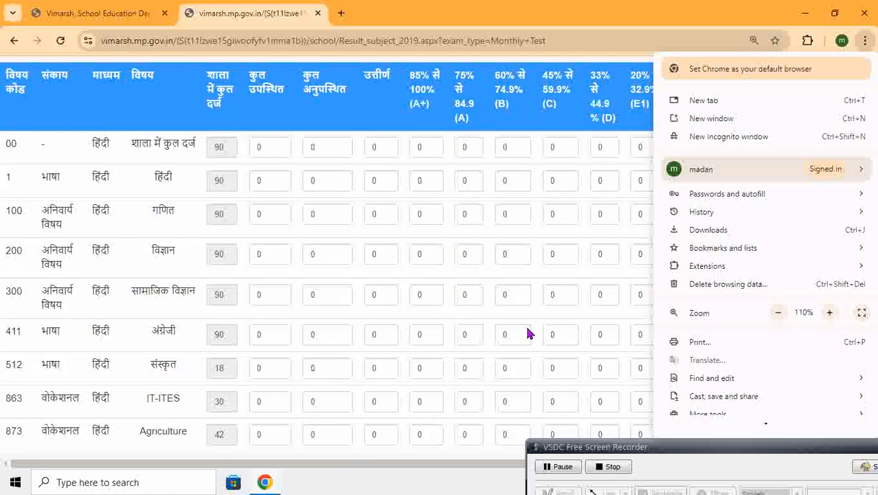
left_click(555, 314)
left_click_drag(876, 320, 877, 323)
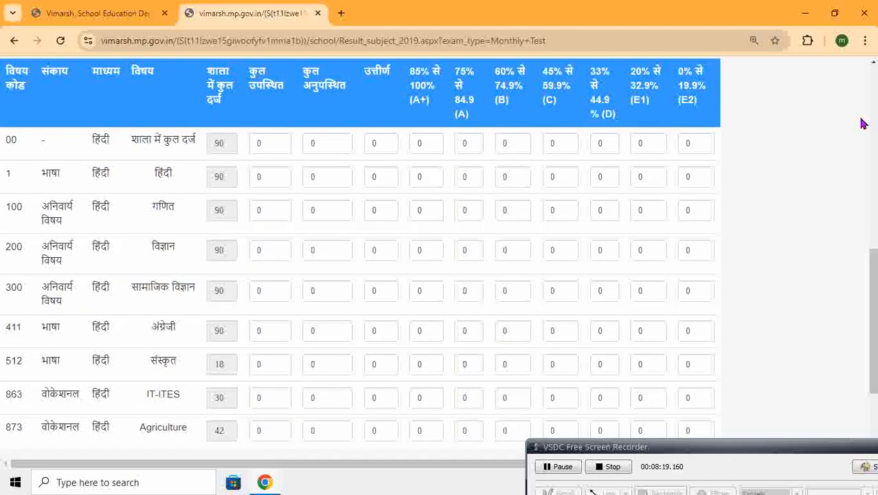
left_click(865, 41)
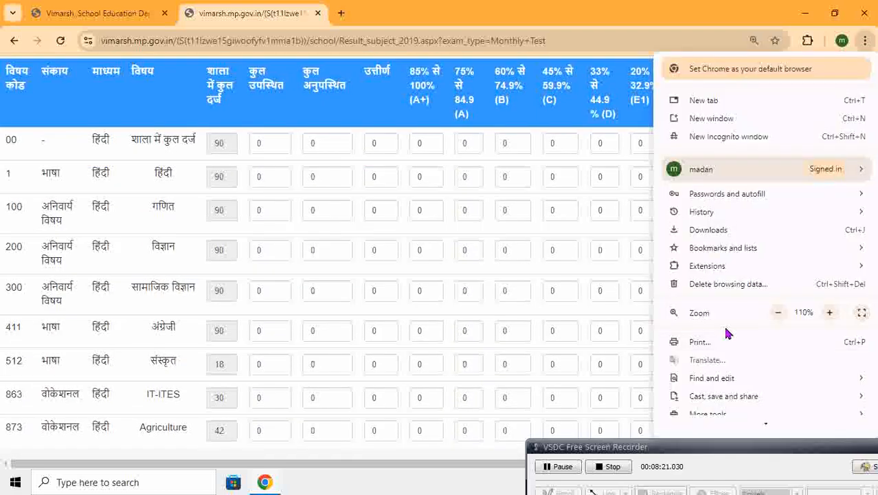
left_click(782, 313)
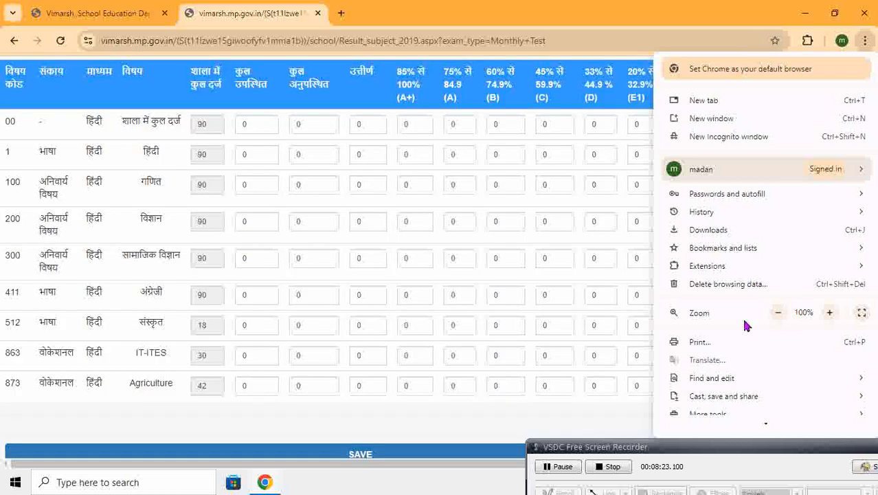
left_click(474, 419)
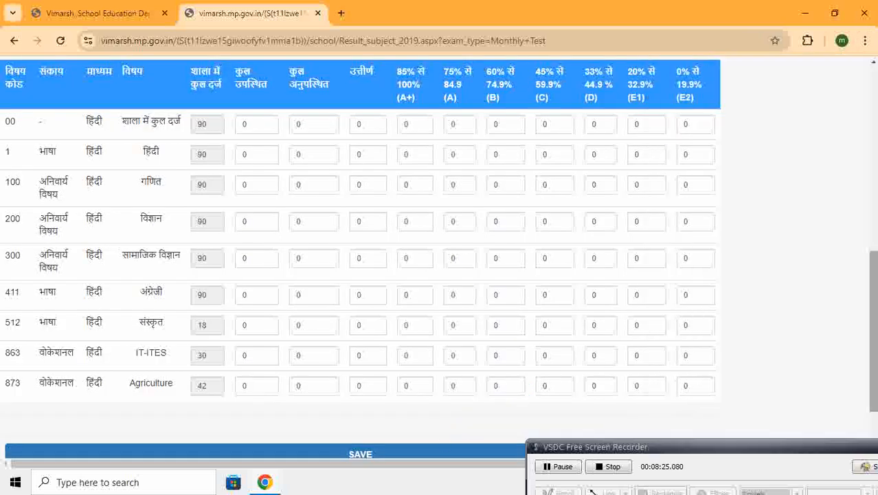
In the शाला में कुल दर्ज row, set कुल उपस्थित to 80 and कुल अनुपस्थित to 10
scroll(440, 261, "up", 1)
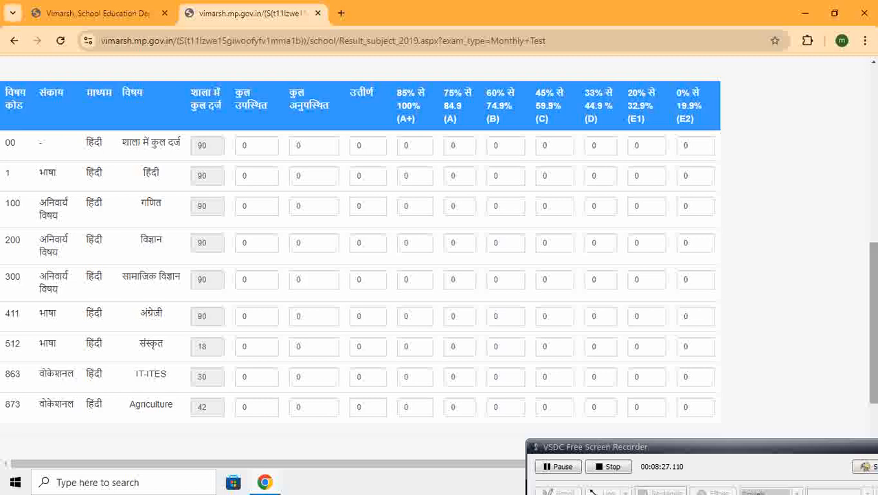
left_click(737, 465)
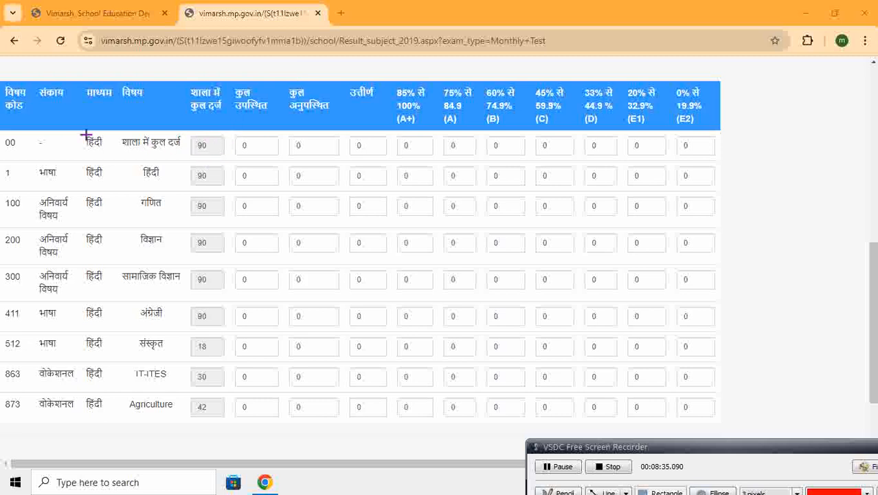
left_click_drag(118, 137, 184, 153)
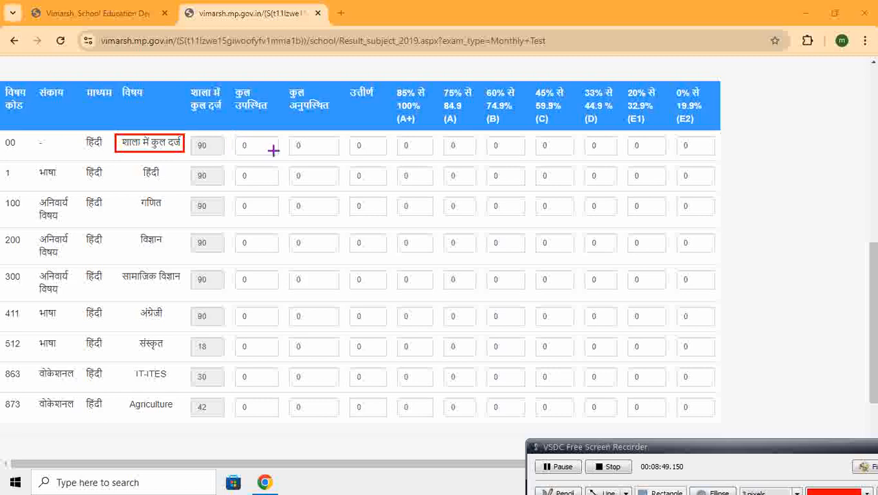
left_click(869, 469)
left_click(271, 149)
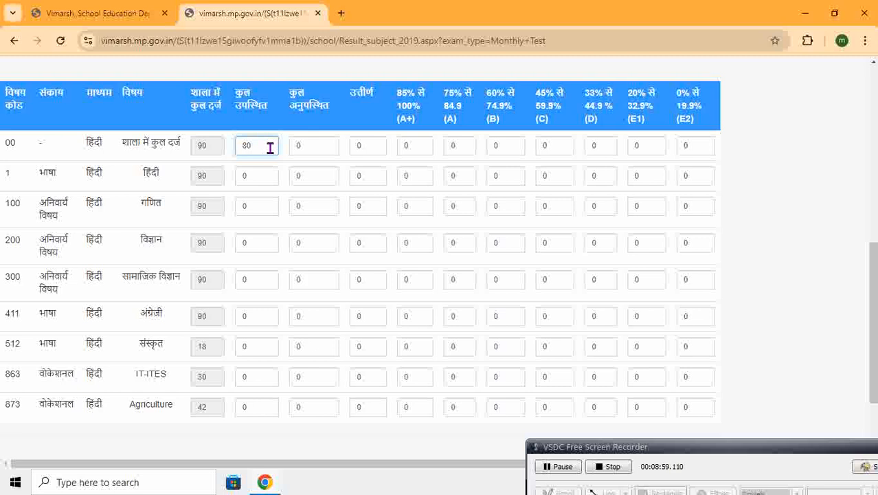
left_click(332, 146)
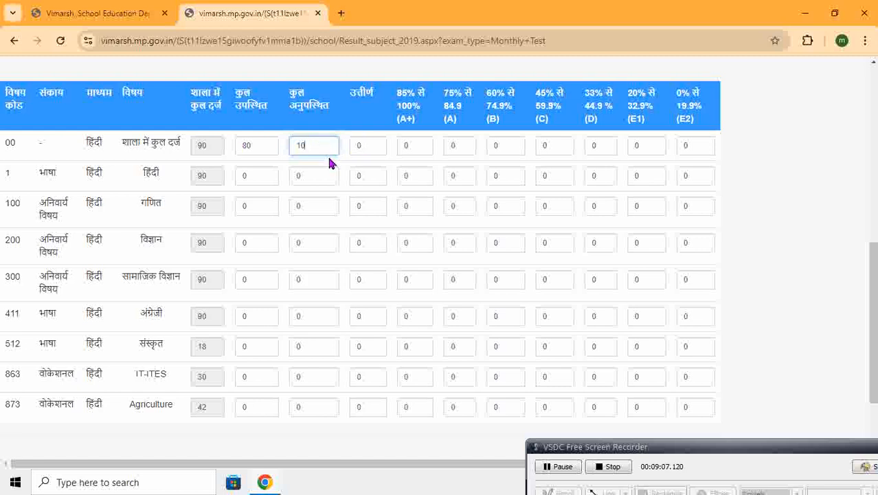
Check the enrolled, present and absent figures of the शाला में कुल दर्ज row and set its उत्तीर्ण count to 60
left_click(863, 466)
mouse_move(188, 137)
left_mouse_down()
mouse_move(222, 156)
mouse_move(272, 152)
left_mouse_up()
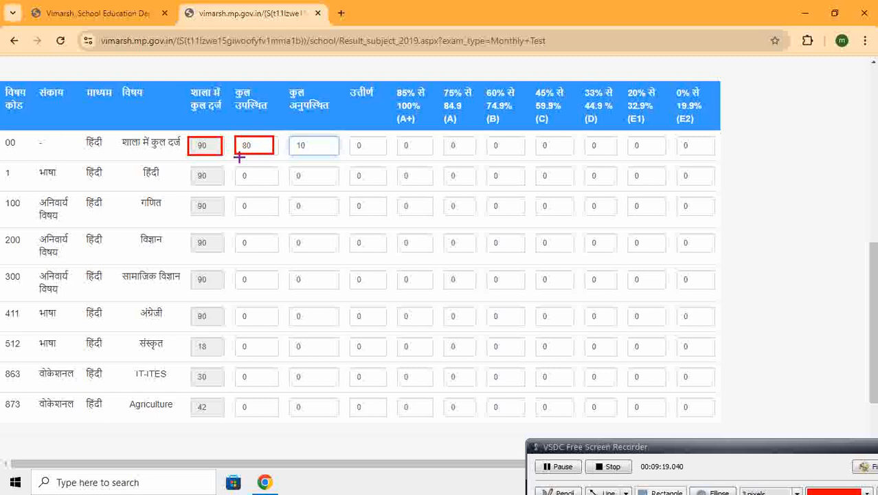
left_click_drag(290, 137, 336, 155)
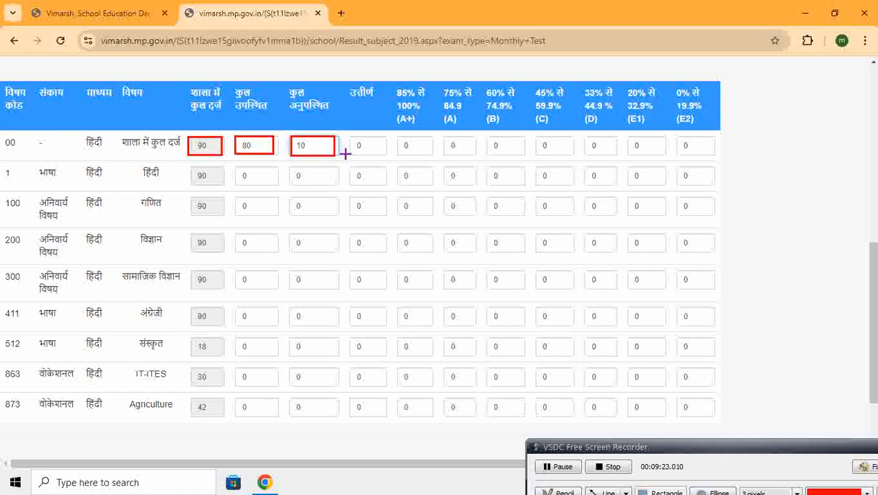
left_click_drag(234, 137, 272, 154)
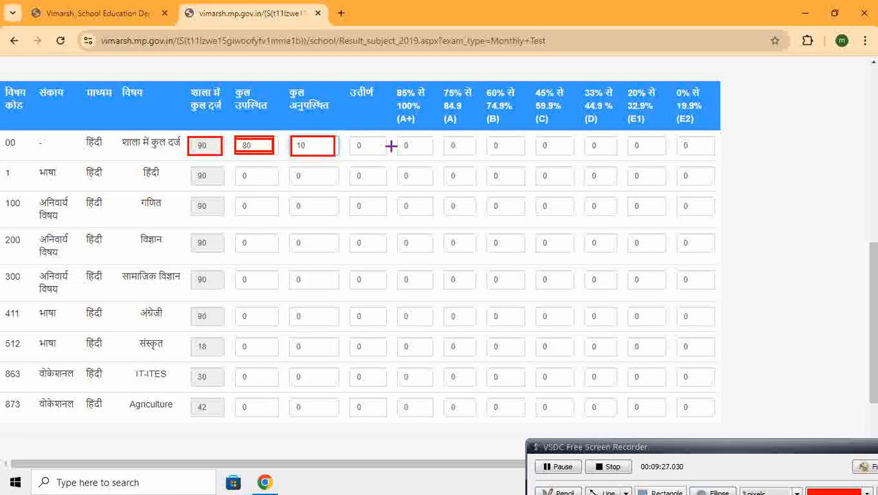
left_click_drag(351, 137, 386, 154)
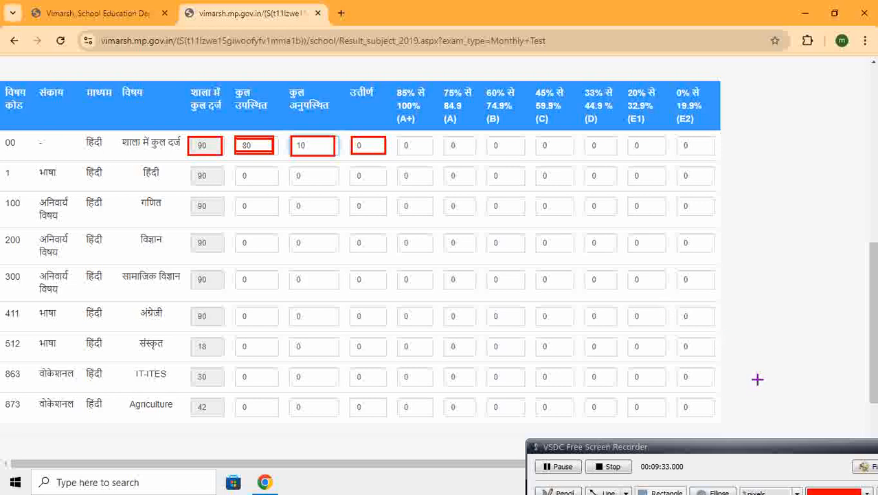
left_click(871, 467)
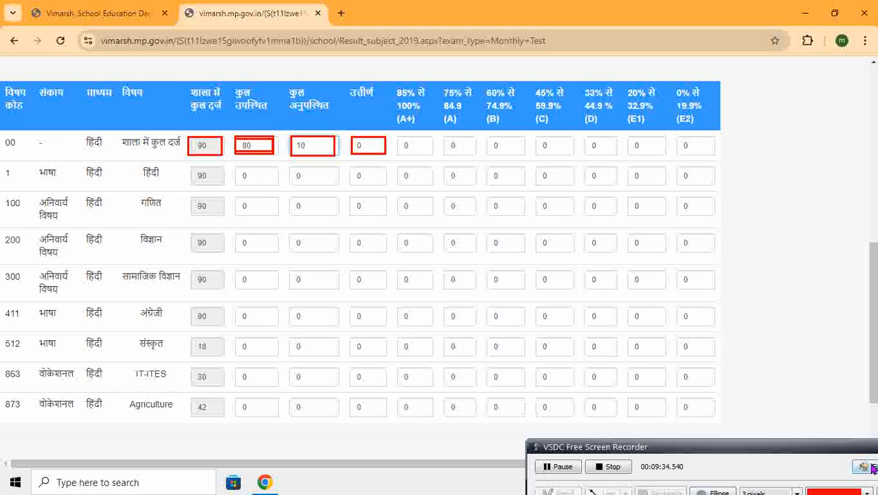
left_click(382, 149)
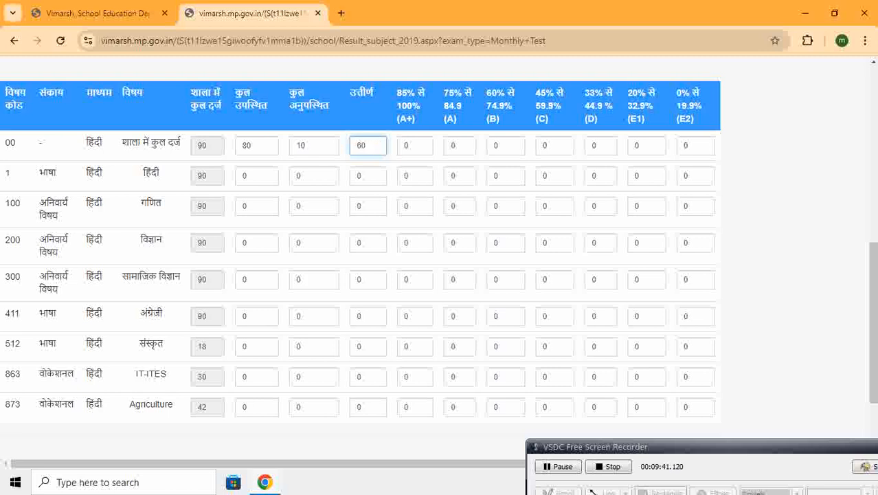
Compare the first row's present, absent and उत्तीर्ण counts with its A+ to D cells and its E1 and E2 cells
left_click(864, 466)
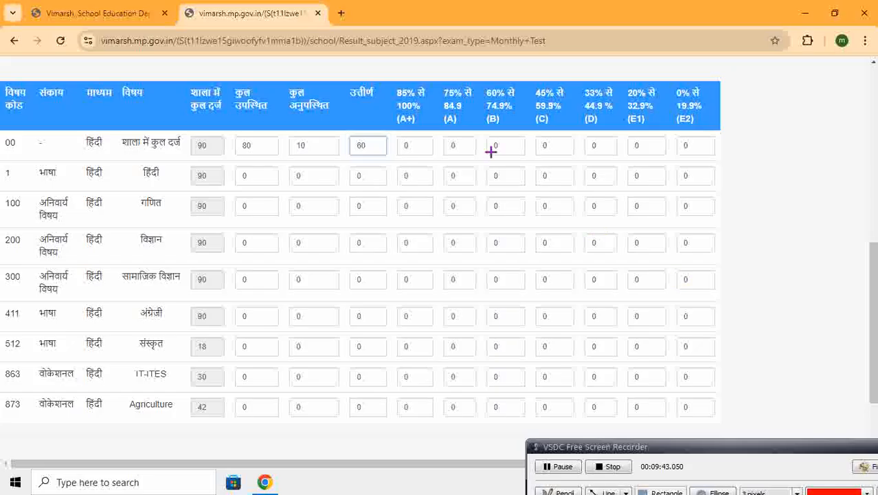
left_click_drag(396, 134, 616, 156)
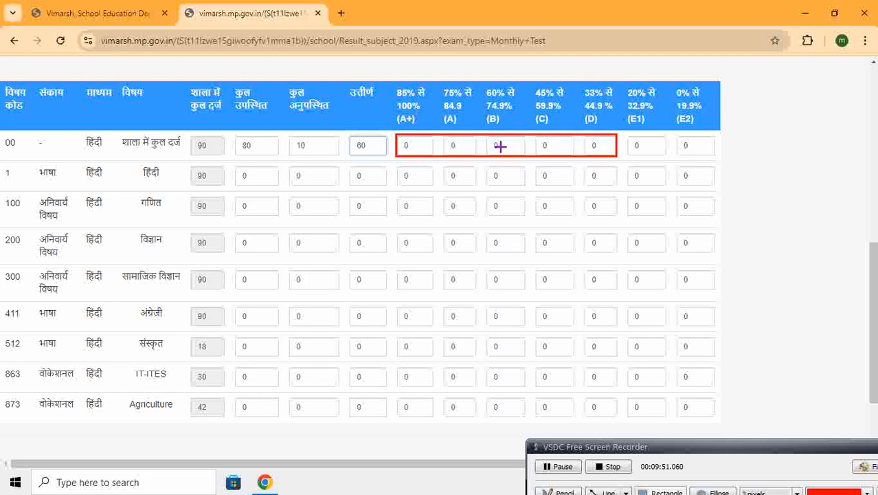
left_click_drag(348, 138, 385, 156)
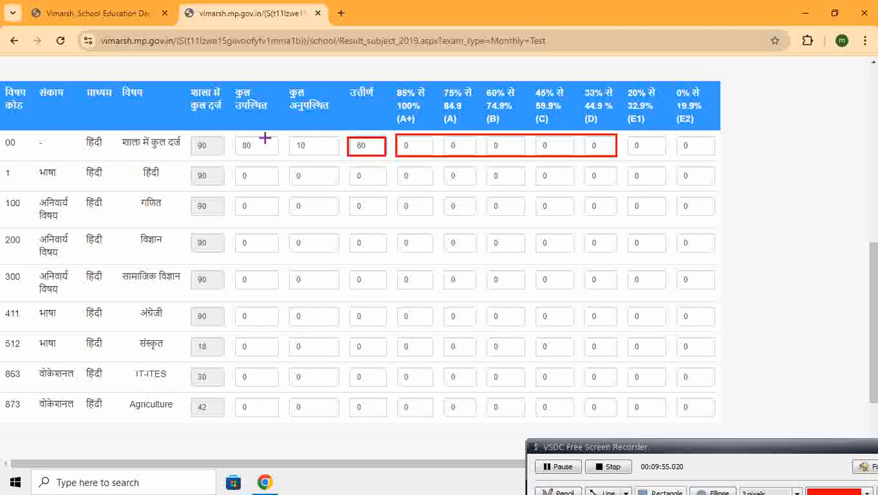
left_click_drag(235, 138, 337, 154)
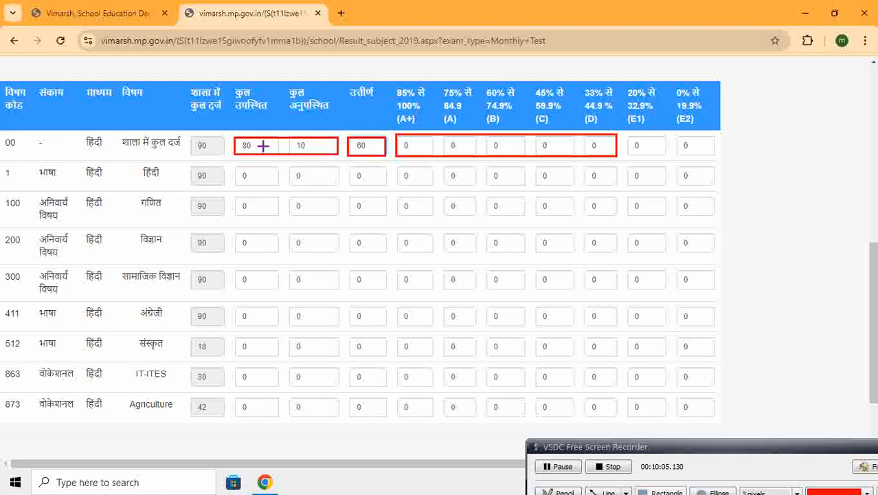
left_click_drag(229, 134, 295, 153)
left_click_drag(315, 156, 332, 158)
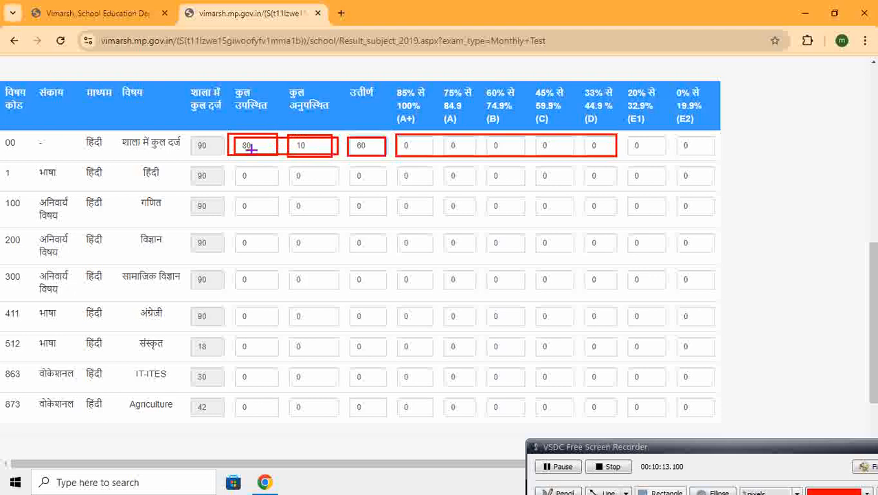
left_click_drag(345, 137, 384, 156)
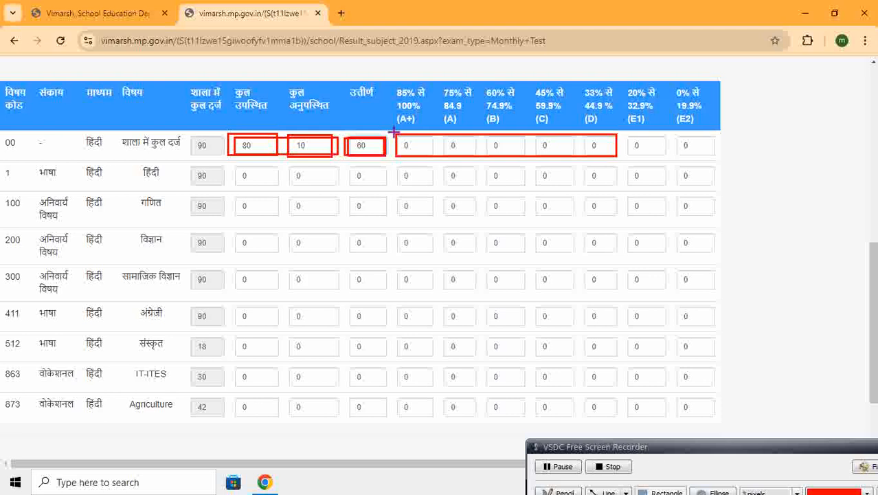
mouse_move(391, 132)
left_mouse_down()
mouse_move(411, 160)
mouse_move(615, 159)
left_mouse_up()
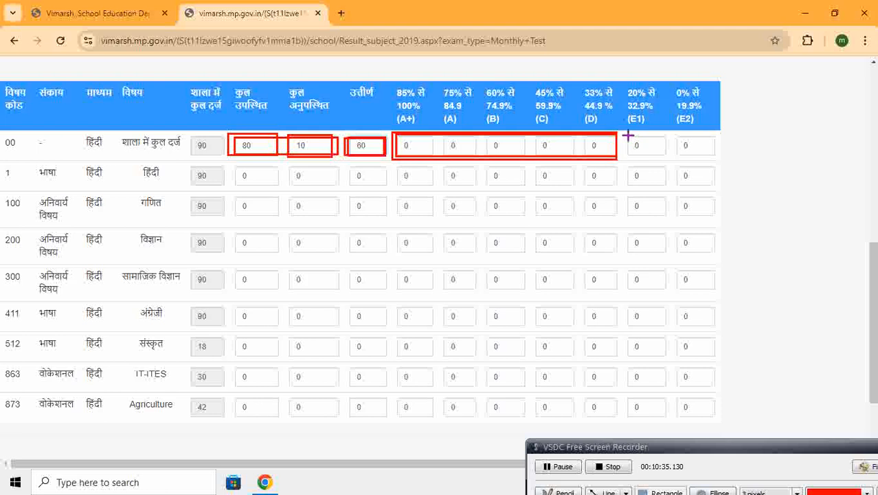
mouse_move(627, 135)
left_mouse_down()
mouse_move(638, 155)
mouse_move(716, 157)
left_mouse_up()
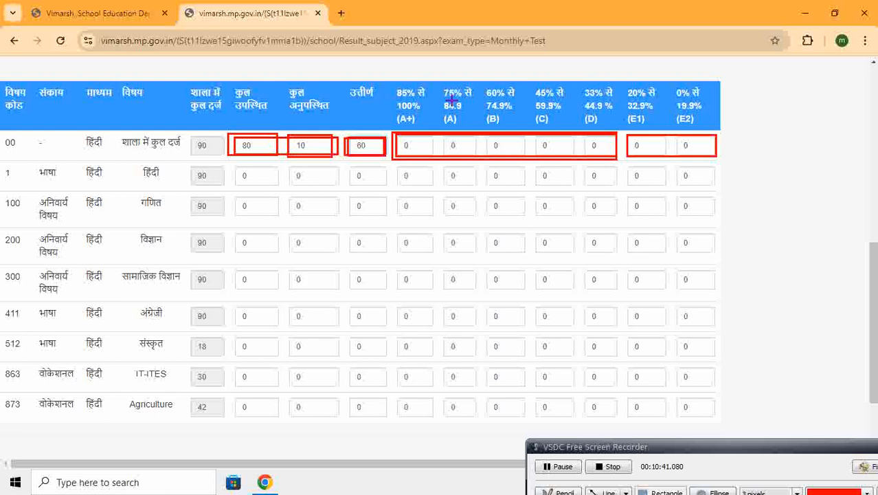
Examine each percentage range heading from A+ to E2 together with its matching cell in the शाला में कुल दर्ज row
mouse_move(390, 86)
left_mouse_down()
mouse_move(425, 132)
mouse_move(433, 129)
left_mouse_up()
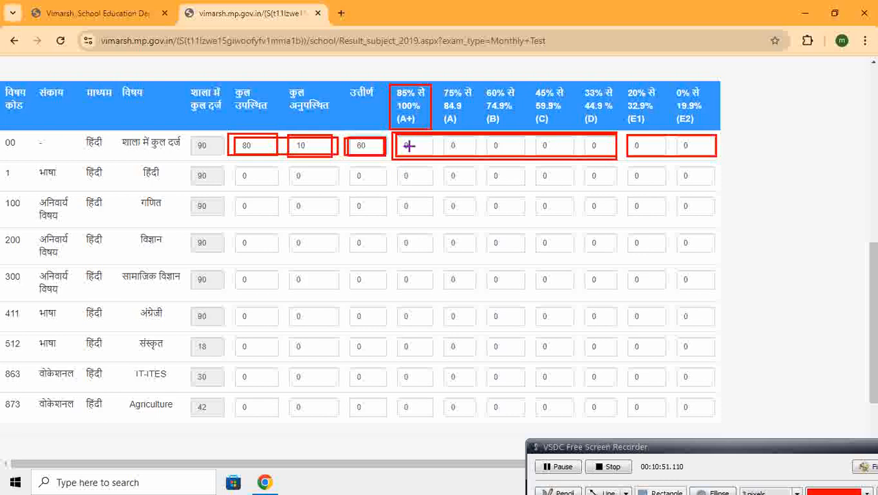
left_click_drag(397, 138, 428, 154)
mouse_move(439, 89)
left_mouse_down()
mouse_move(459, 126)
mouse_move(474, 127)
left_mouse_up()
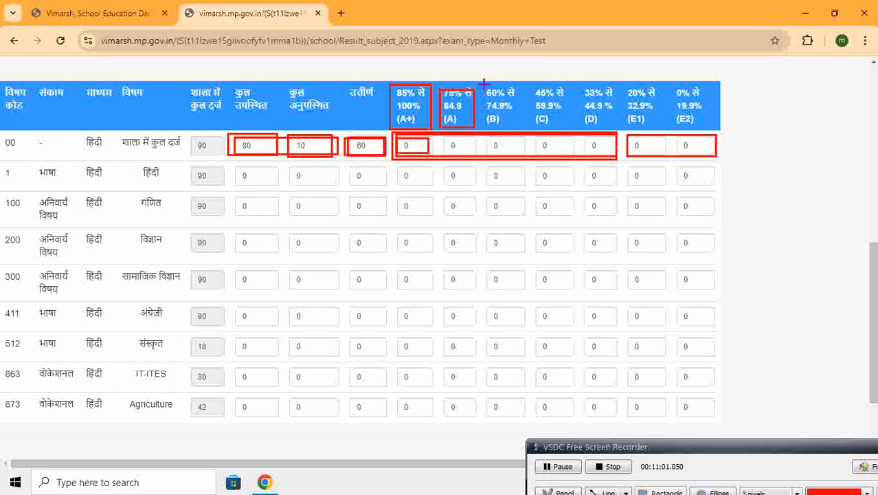
mouse_move(483, 88)
left_mouse_down()
mouse_move(503, 125)
mouse_move(526, 132)
mouse_move(498, 152)
mouse_move(520, 155)
left_mouse_up()
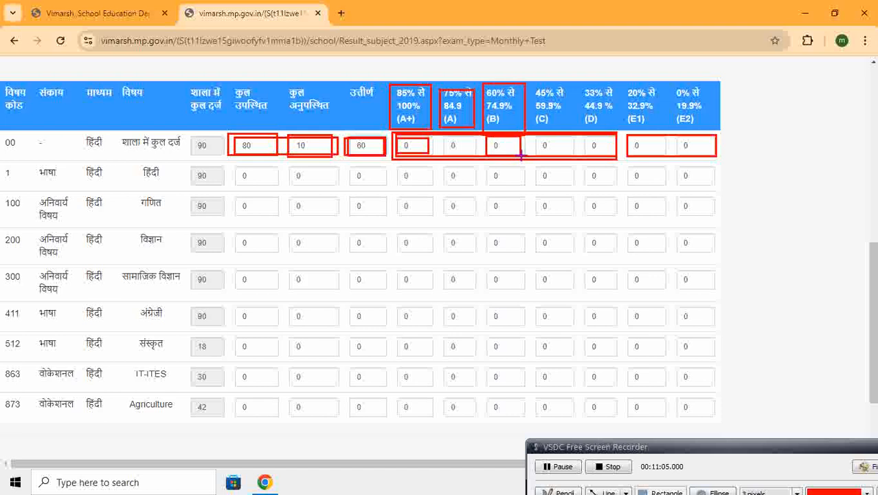
mouse_move(532, 86)
left_mouse_down()
mouse_move(562, 133)
mouse_move(579, 130)
mouse_move(569, 129)
mouse_move(554, 159)
mouse_move(564, 157)
left_mouse_up()
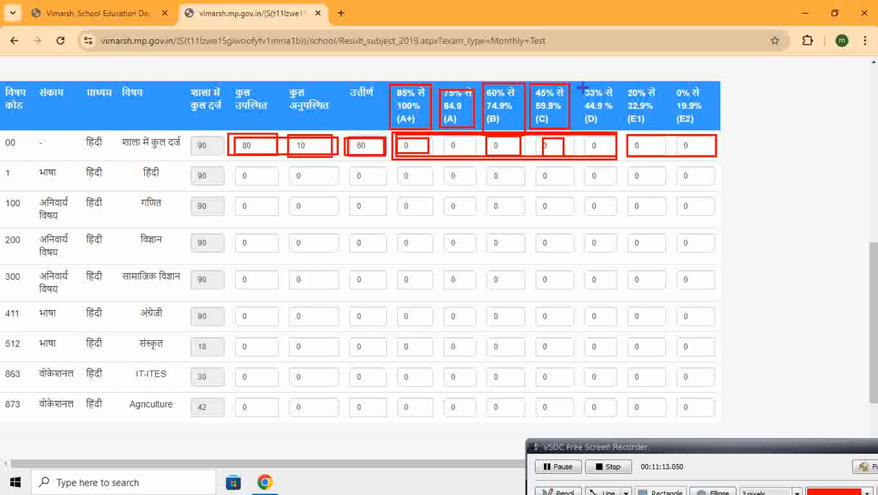
mouse_move(581, 85)
left_mouse_down()
mouse_move(602, 129)
mouse_move(619, 129)
mouse_move(614, 156)
left_mouse_up()
mouse_move(626, 85)
left_mouse_down()
mouse_move(643, 134)
mouse_move(656, 125)
mouse_move(651, 155)
left_mouse_up()
mouse_move(673, 81)
left_mouse_down()
mouse_move(698, 134)
mouse_move(704, 128)
mouse_move(697, 161)
mouse_move(707, 159)
left_mouse_up()
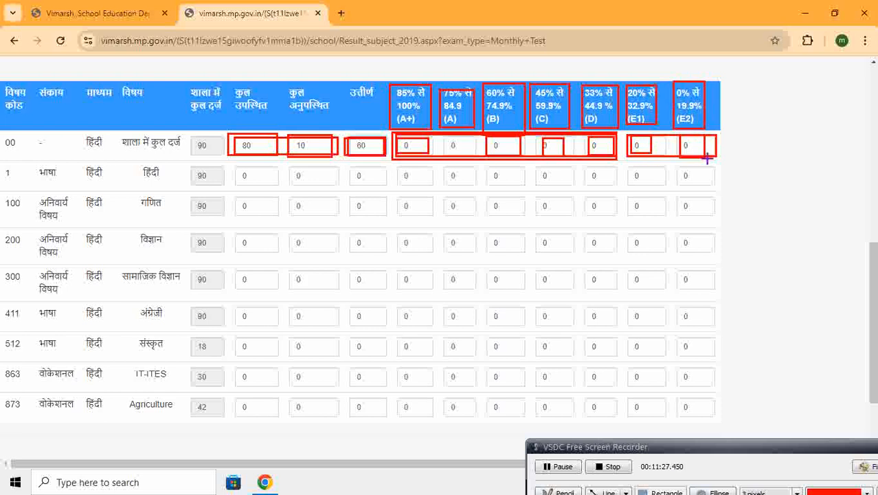
left_click(873, 467)
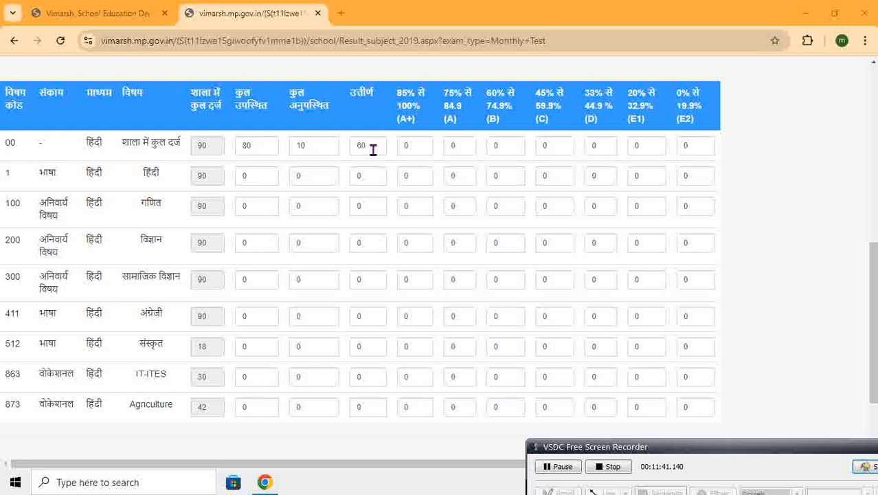
Fill the शाला में कुल दर्ज row's grade counts with A+ 10, A 15, B 20, C 12 and D 03
left_click(425, 145)
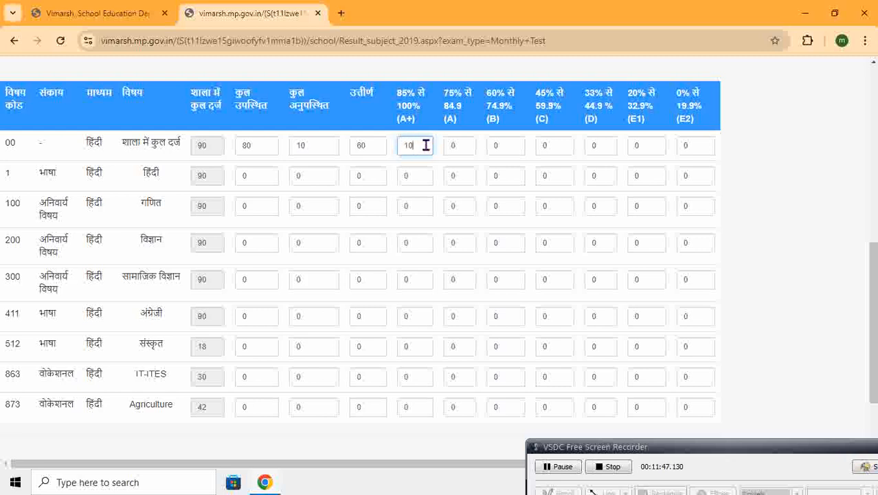
type("10")
left_click(453, 146)
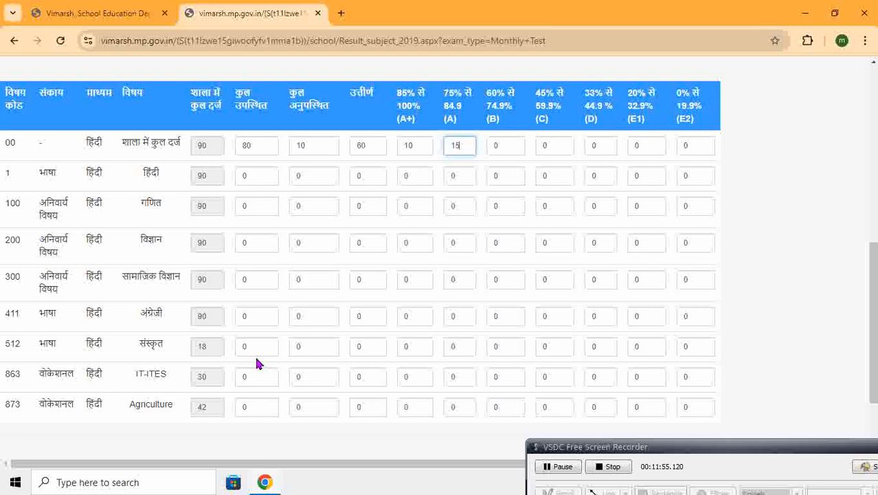
key("Tab")
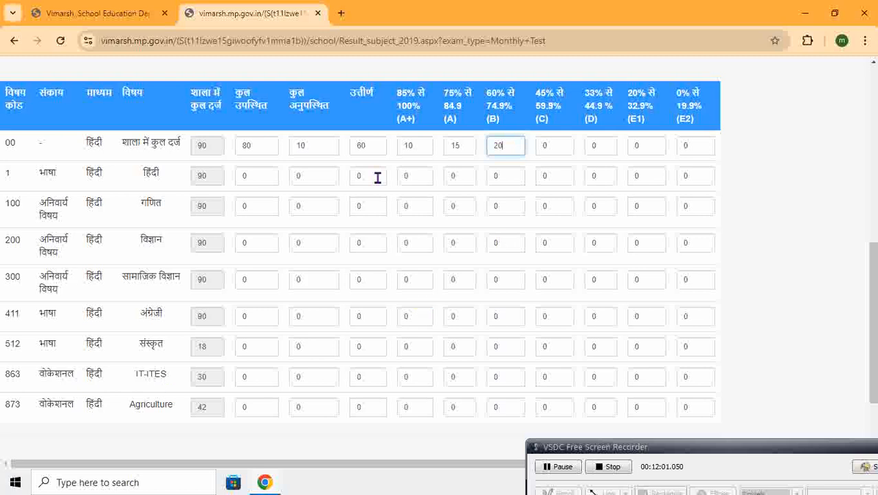
left_click(550, 143)
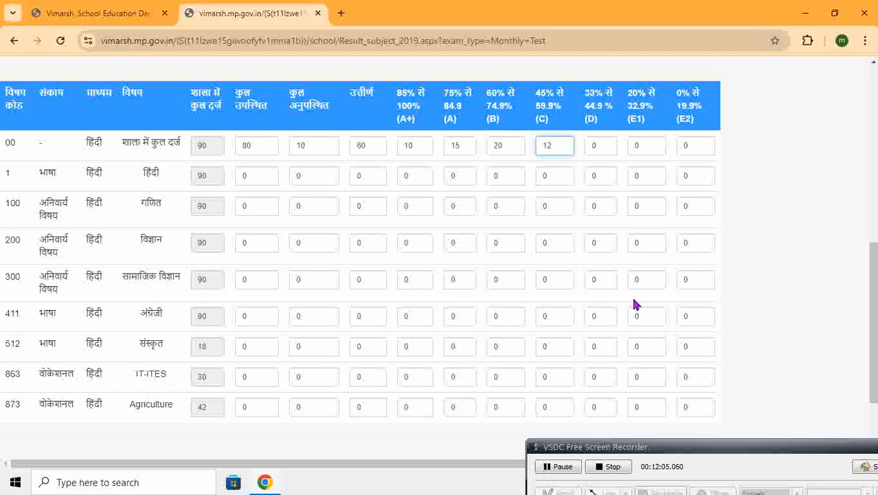
left_click(611, 146)
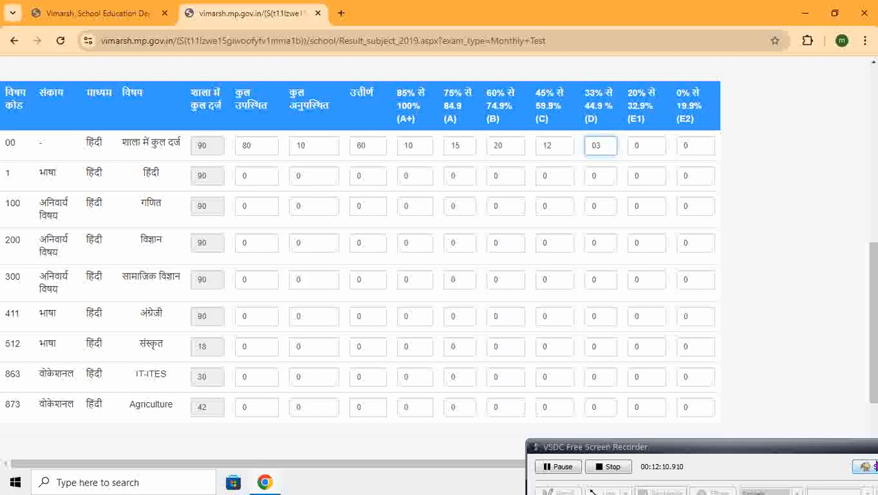
Check the first row's A+ to D counts against उत्तीर्ण and कुल उपस्थित, and look at the remaining E1 and E2 cells
left_click(875, 466)
left_click(676, 492)
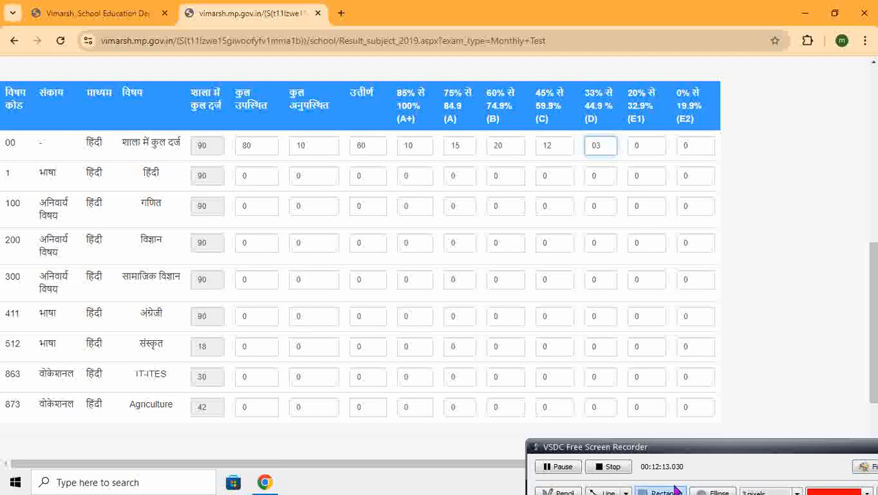
mouse_move(395, 134)
left_mouse_down()
mouse_move(431, 153)
mouse_move(603, 147)
mouse_move(616, 156)
left_mouse_up()
mouse_move(344, 134)
left_mouse_down()
mouse_move(382, 157)
mouse_move(614, 158)
left_mouse_up()
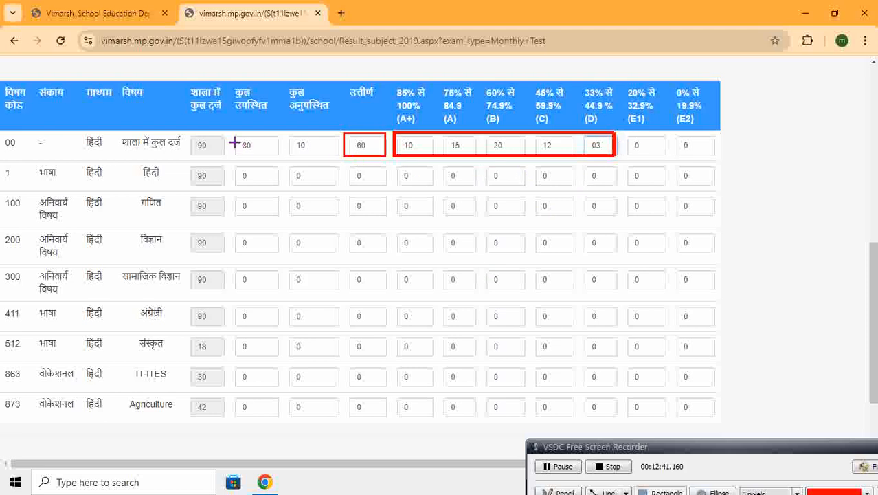
left_click_drag(231, 138, 280, 156)
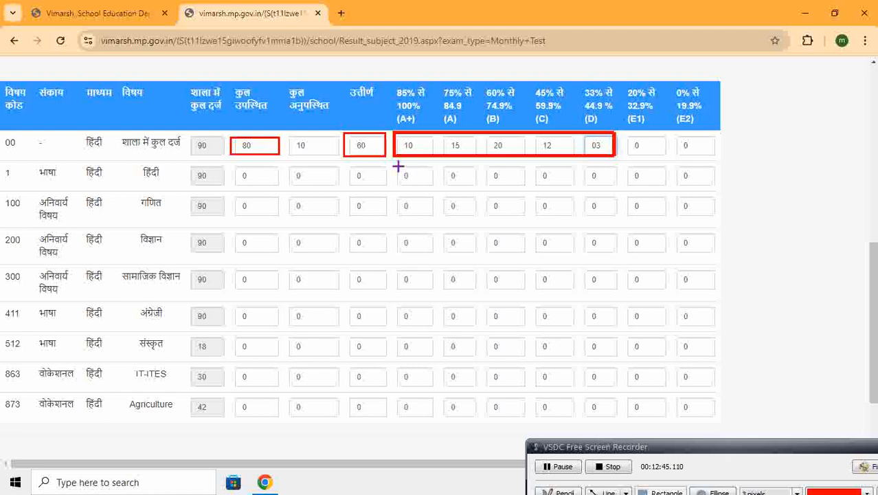
left_click_drag(349, 140, 387, 159)
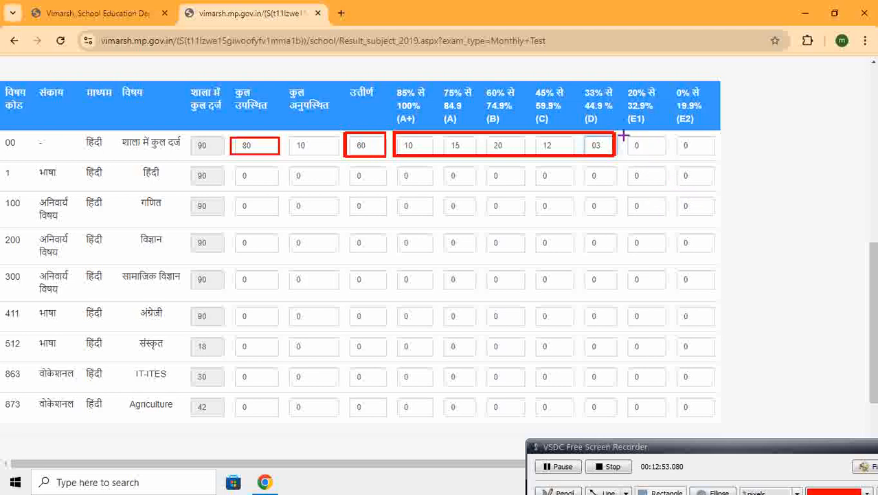
mouse_move(629, 139)
left_mouse_down()
mouse_move(642, 152)
mouse_move(701, 151)
left_mouse_up()
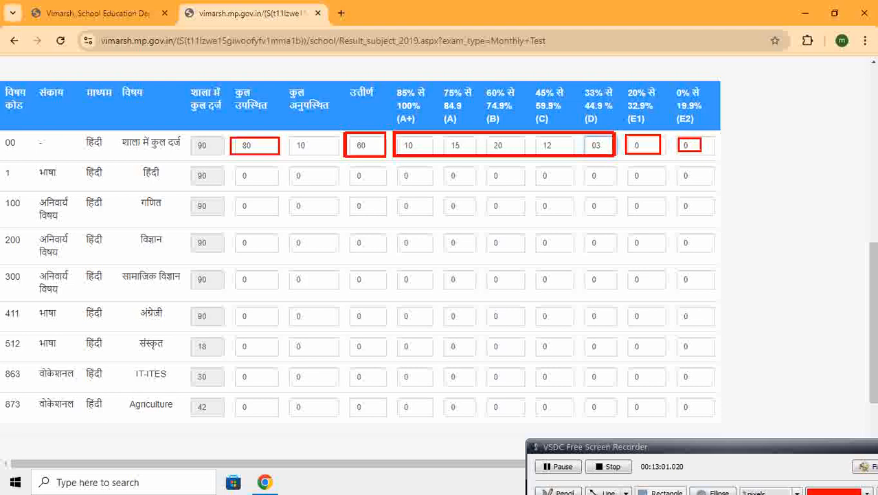
Enter 13 for E1 and 07 for E2 in the शाला में कुल दर्ज row
left_click(864, 466)
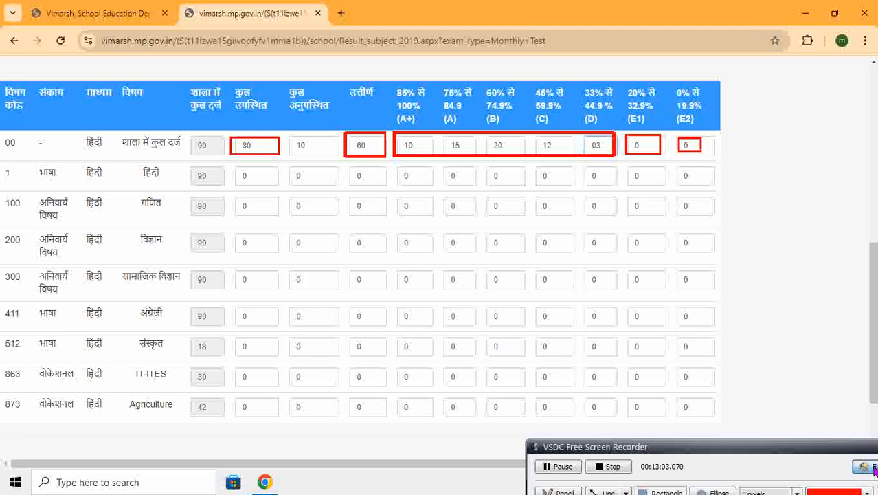
left_click(658, 149)
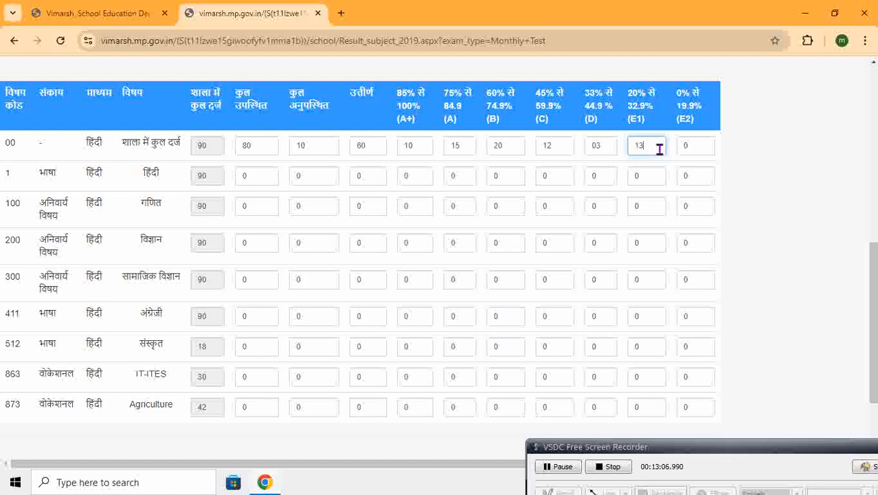
left_click(699, 135)
left_click(698, 144)
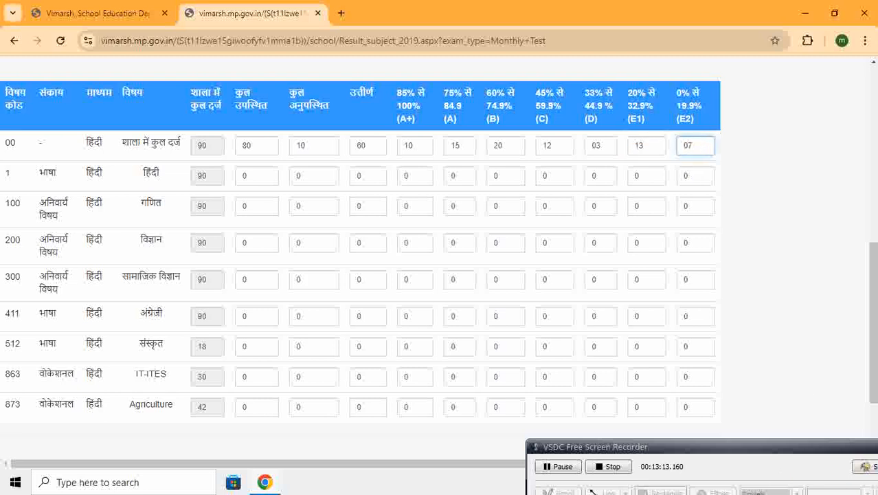
Compare the first row's उत्तीर्ण count with its A+ to D counts, and its कुल उपस्थित count with all grade counts from A+ to E2
left_click(873, 471)
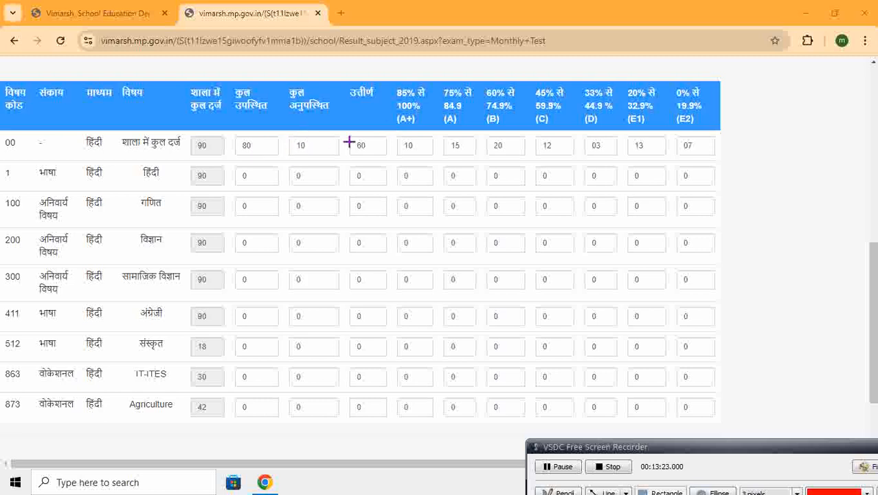
mouse_move(345, 135)
left_mouse_down()
mouse_move(361, 153)
mouse_move(388, 157)
mouse_move(402, 137)
mouse_move(423, 150)
left_mouse_up()
mouse_move(567, 152)
left_mouse_down()
mouse_move(619, 147)
mouse_move(618, 156)
left_mouse_up()
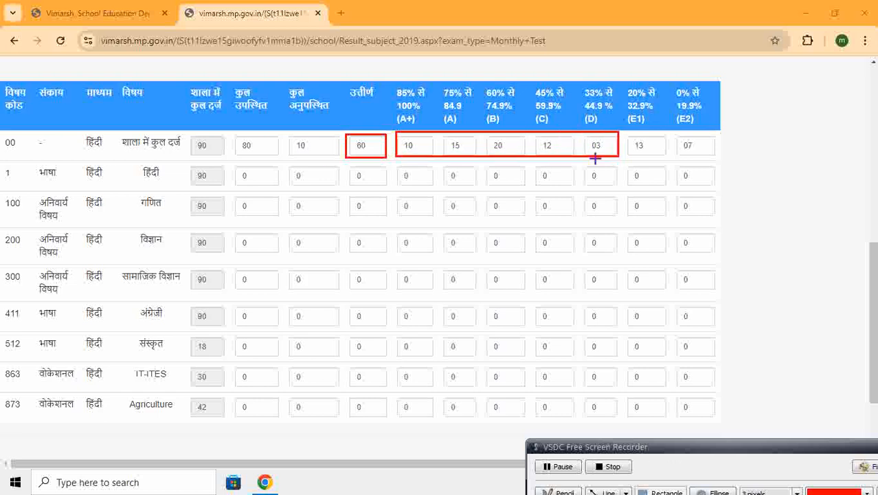
mouse_move(341, 129)
left_mouse_down()
mouse_move(365, 159)
mouse_move(389, 162)
left_mouse_up()
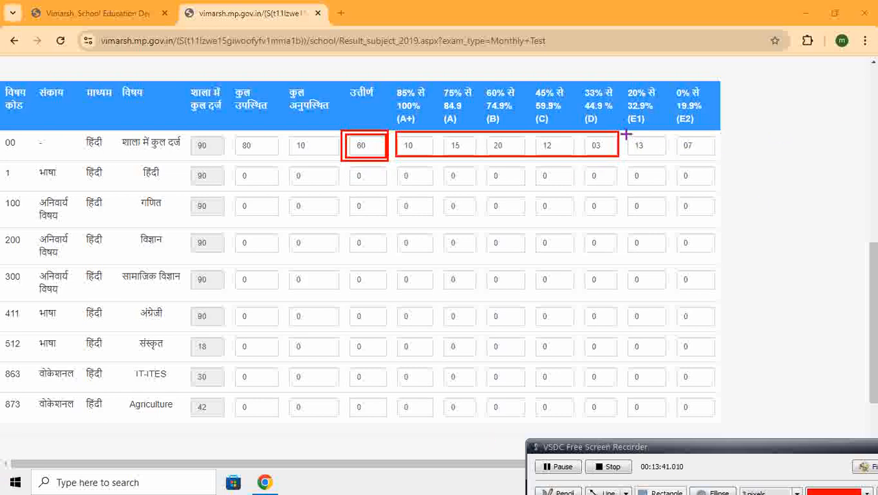
mouse_move(625, 133)
left_mouse_down()
mouse_move(660, 156)
mouse_move(713, 159)
left_mouse_up()
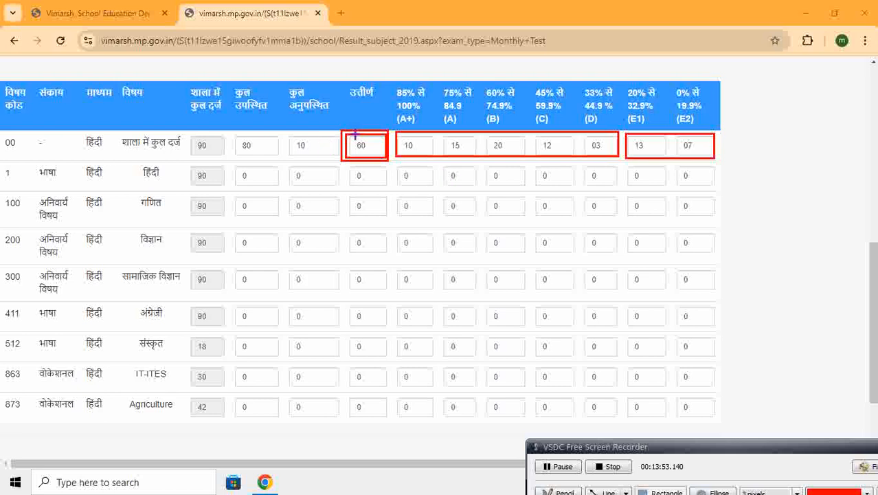
left_click_drag(235, 134, 275, 157)
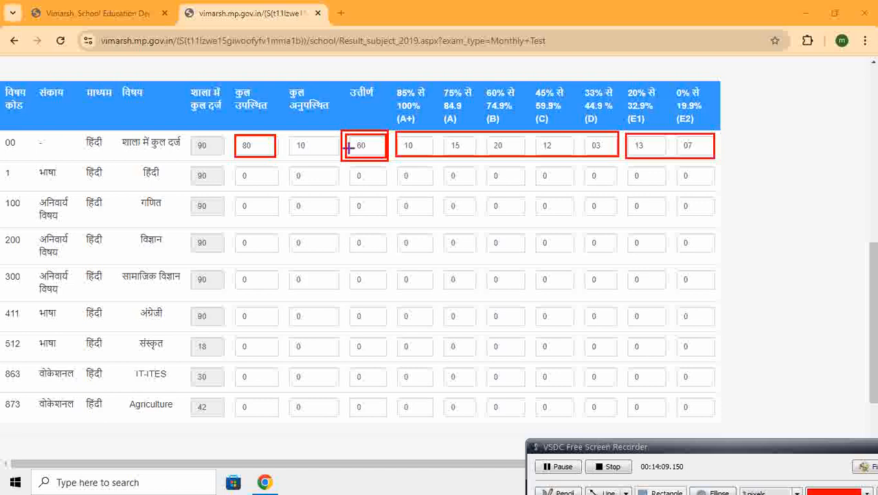
mouse_move(395, 129)
left_mouse_down()
mouse_move(406, 152)
mouse_move(495, 170)
mouse_move(621, 159)
left_mouse_up()
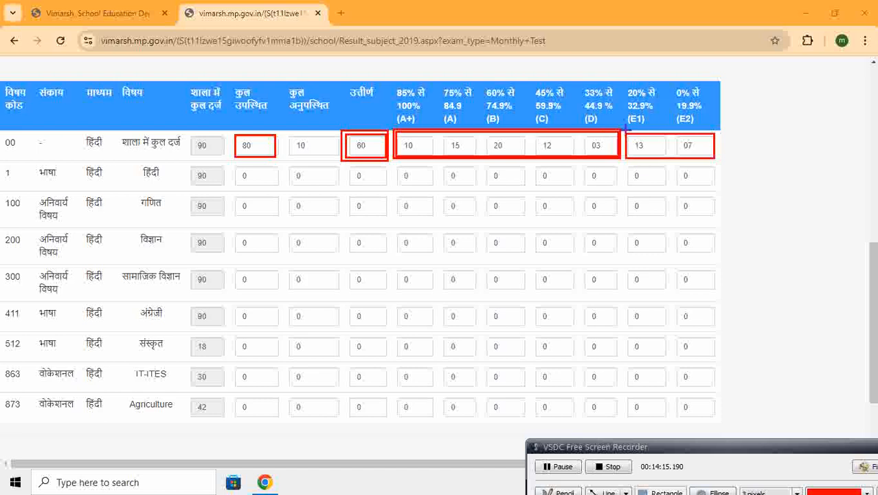
mouse_move(628, 143)
left_mouse_down()
mouse_move(647, 158)
mouse_move(716, 159)
left_mouse_up()
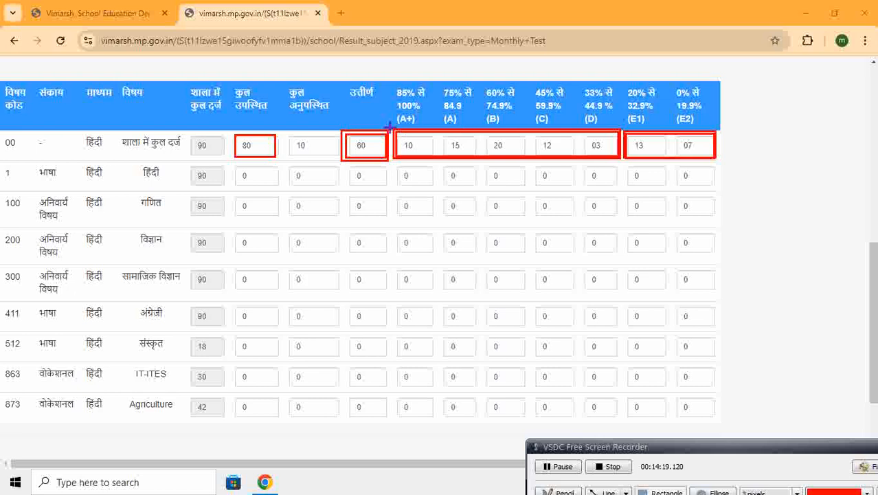
mouse_move(388, 124)
left_mouse_down()
mouse_move(402, 163)
mouse_move(717, 161)
left_mouse_up()
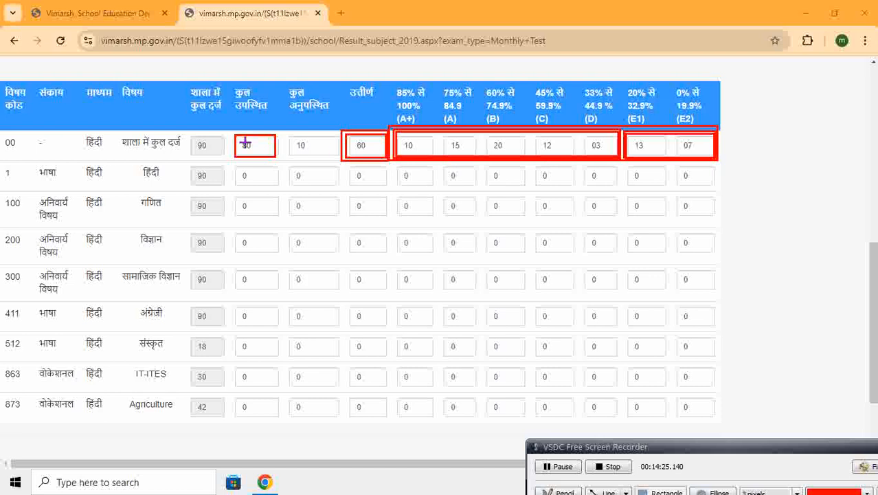
left_click_drag(232, 136, 278, 155)
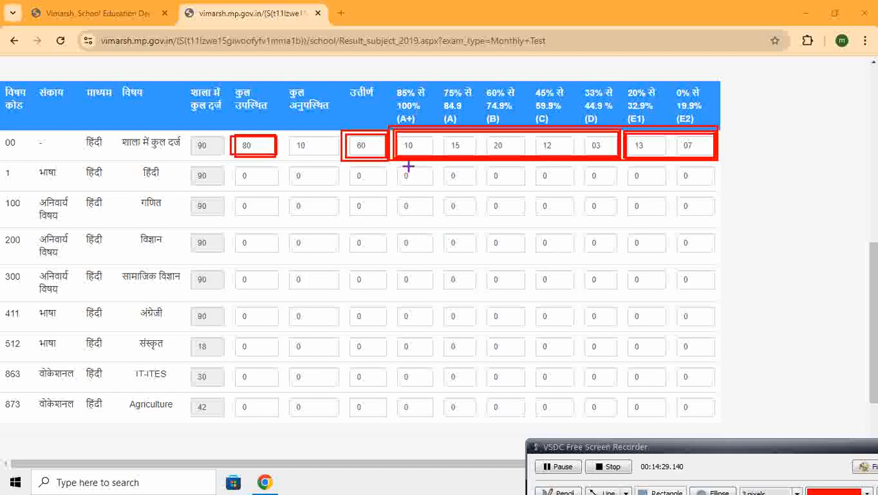
left_click(864, 466)
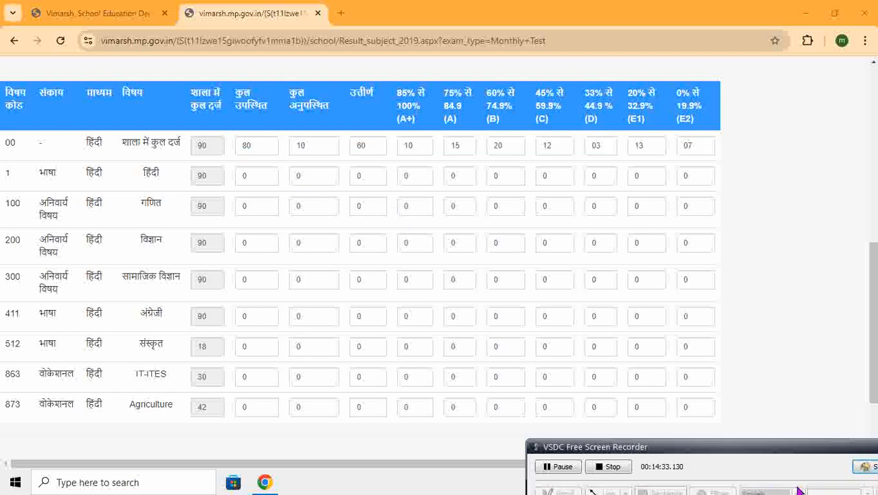
Recheck the first row's उत्तीर्ण, A+ to D and E1 to E2 cells, and locate the हिंदी subject row below it
left_click(864, 466)
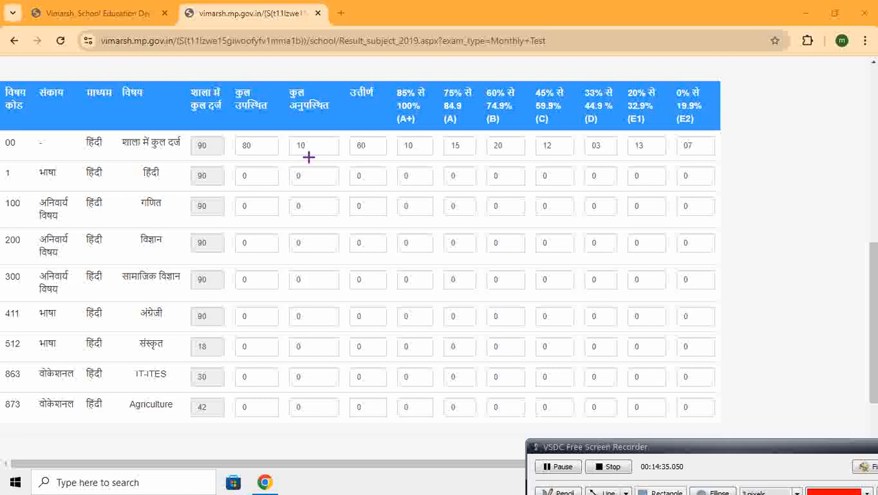
mouse_move(347, 135)
left_mouse_down()
mouse_move(387, 156)
mouse_move(404, 145)
mouse_move(501, 155)
mouse_move(596, 148)
mouse_move(648, 159)
mouse_move(616, 159)
mouse_move(626, 142)
mouse_move(647, 157)
mouse_move(710, 158)
left_mouse_up()
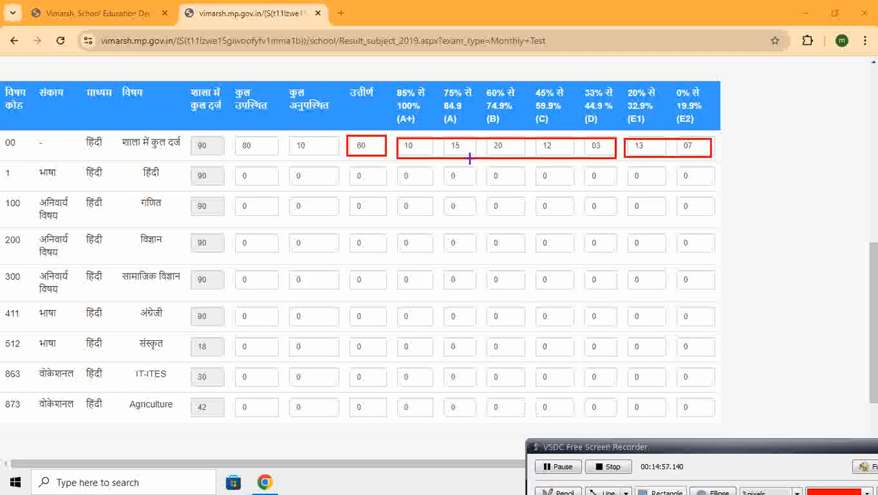
mouse_move(395, 131)
left_mouse_down()
mouse_move(414, 157)
mouse_move(615, 159)
left_mouse_up()
mouse_move(340, 131)
left_mouse_down()
mouse_move(391, 168)
mouse_move(390, 160)
left_mouse_up()
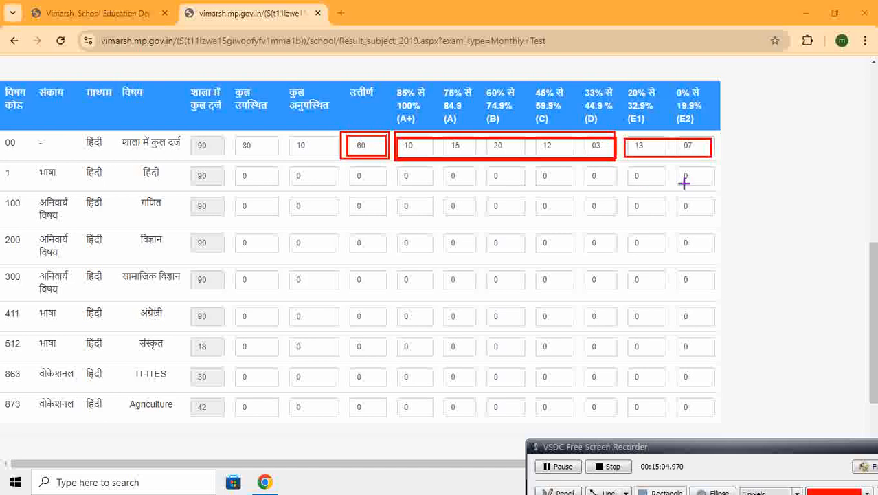
mouse_move(622, 135)
left_mouse_down()
mouse_move(637, 163)
mouse_move(715, 161)
left_mouse_up()
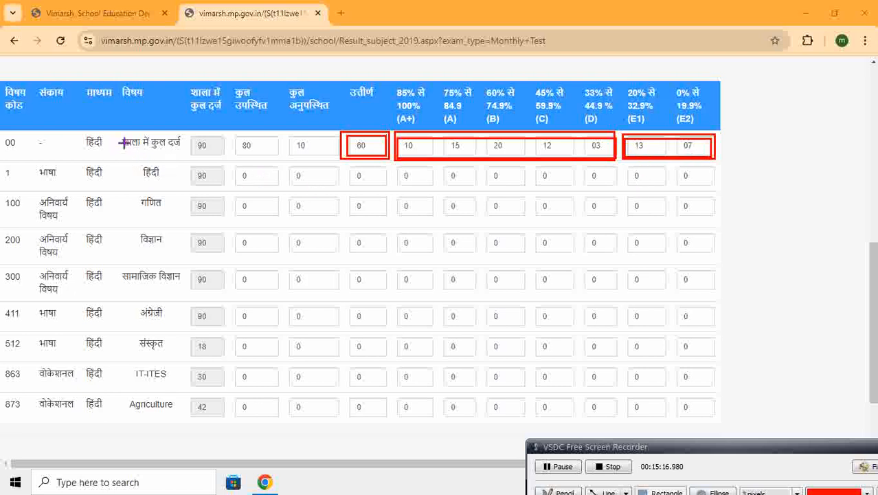
mouse_move(113, 124)
left_mouse_down()
mouse_move(134, 157)
mouse_move(195, 160)
mouse_move(148, 180)
mouse_move(166, 186)
left_mouse_up()
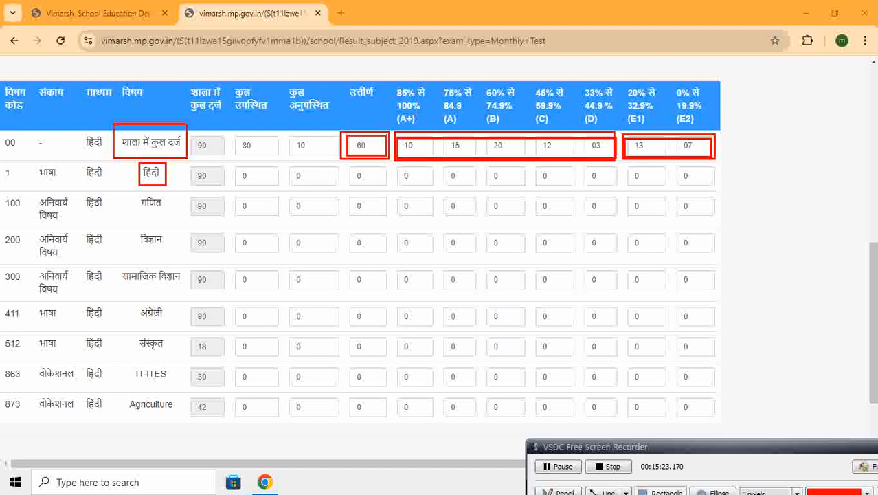
Fill the हिंदी row with कुल उपस्थित 82, कुल अनुपस्थित 08 and उत्तीर्ण 65
left_click(865, 466)
left_click(274, 183)
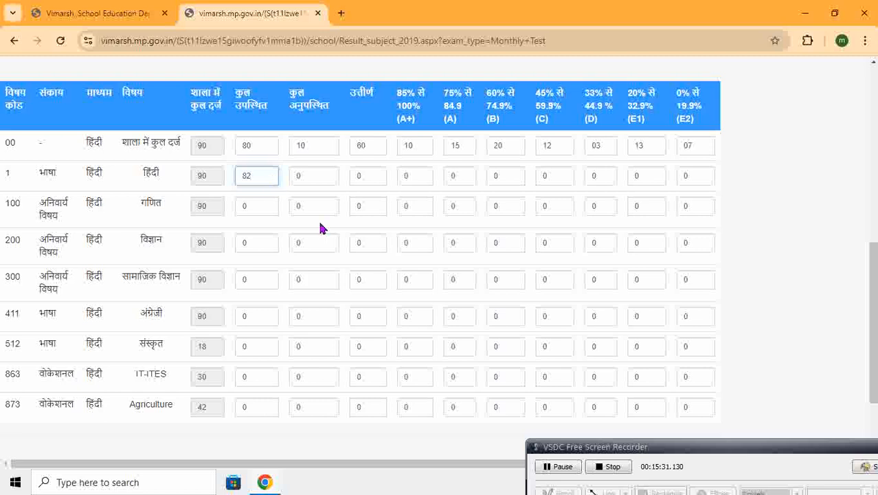
left_click(316, 175)
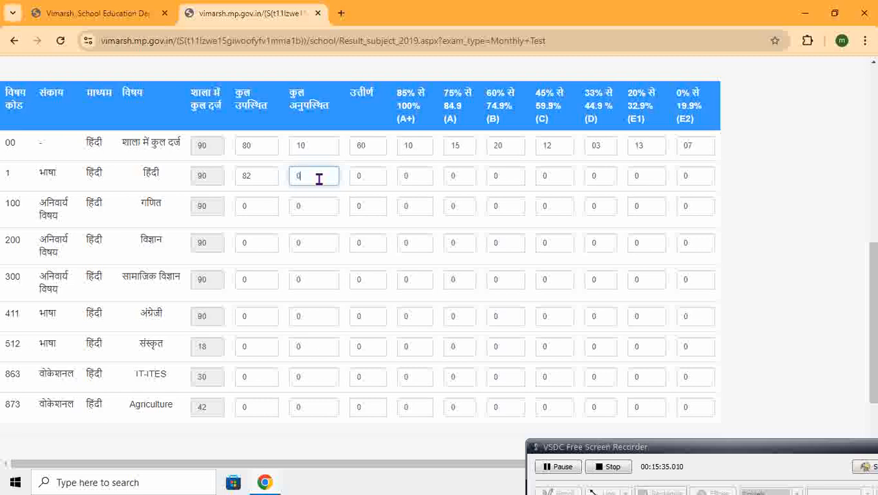
left_click(372, 176)
type("65")
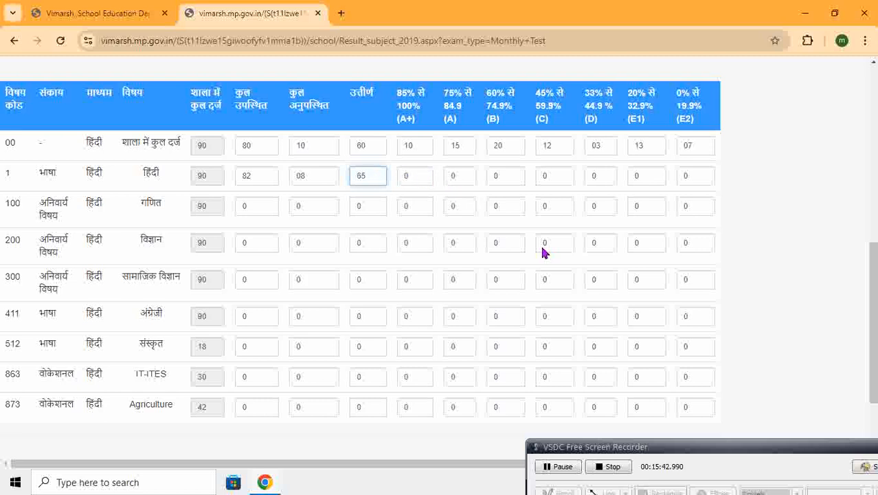
Examine the हिंदी row's उत्तीर्ण count together with its A+ to D cells
left_click(870, 468)
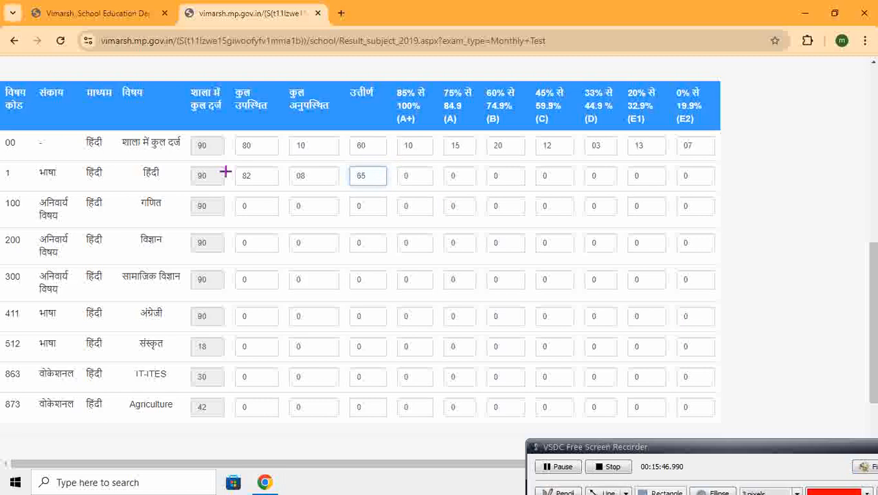
left_click_drag(134, 162, 160, 184)
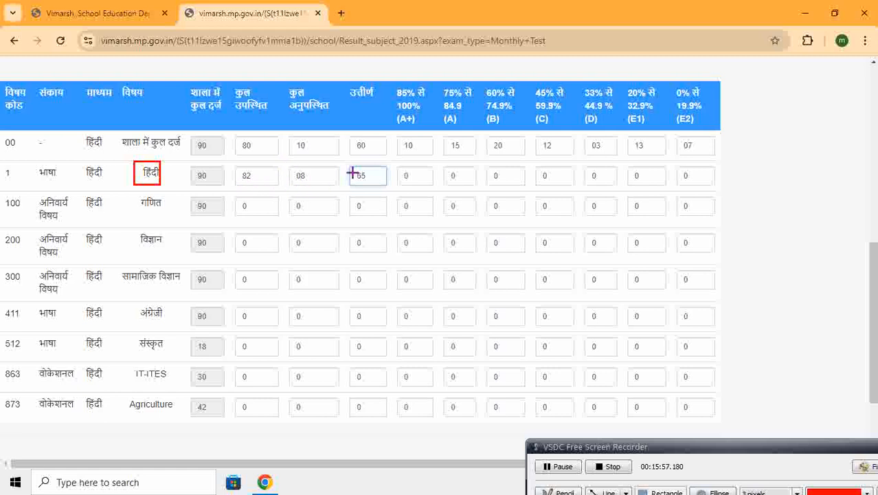
mouse_move(350, 163)
left_mouse_down()
mouse_move(364, 186)
mouse_move(387, 186)
left_mouse_up()
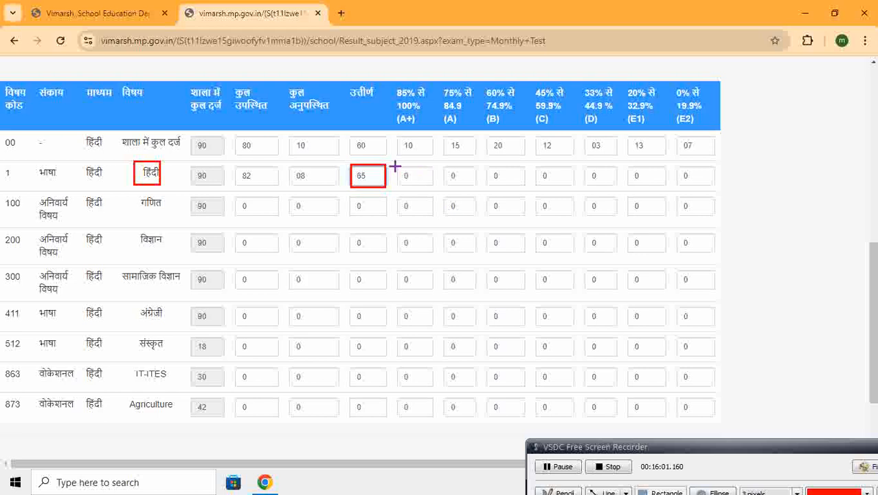
left_click_drag(399, 177, 616, 184)
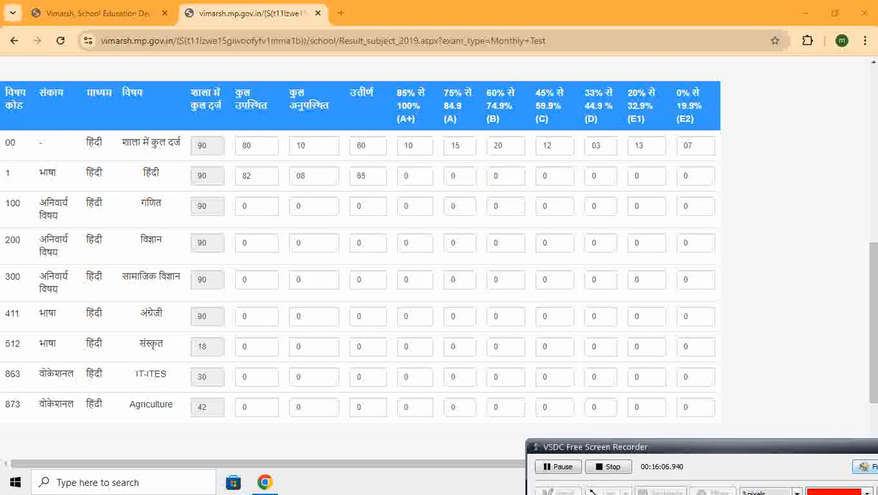
Fill the हिंदी row's grade counts with A+ 10, A 17, B 15, C 21, D 02, E1 12 and E2 05
left_click(430, 178)
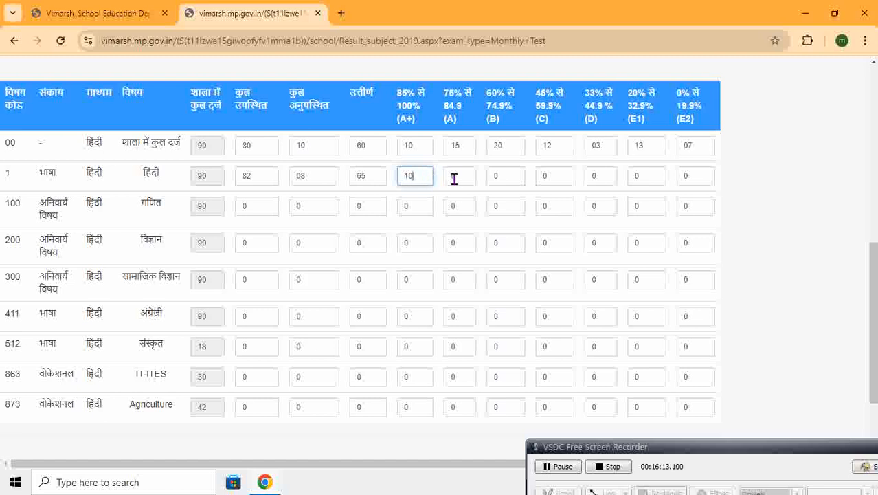
left_click(455, 178)
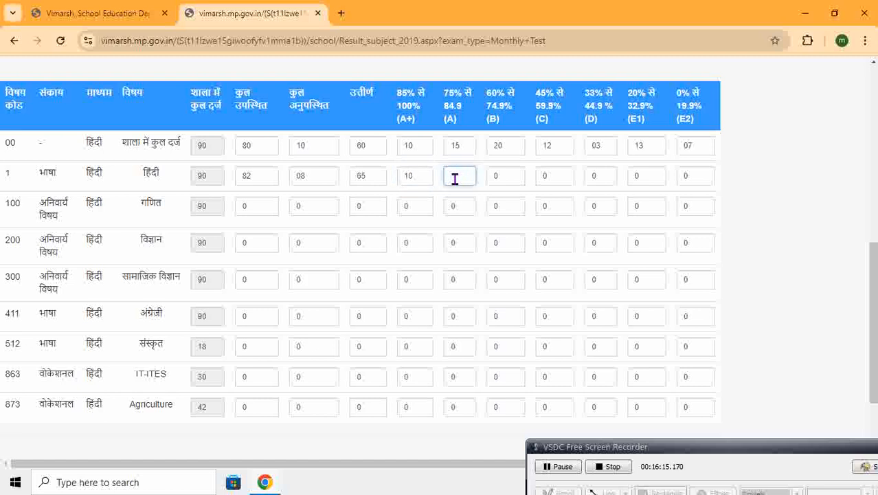
type("17")
left_click(506, 183)
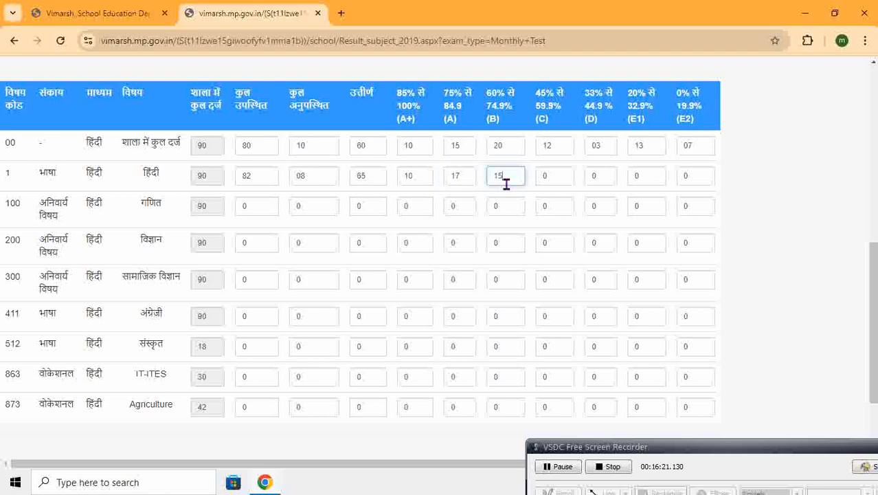
left_click(562, 176)
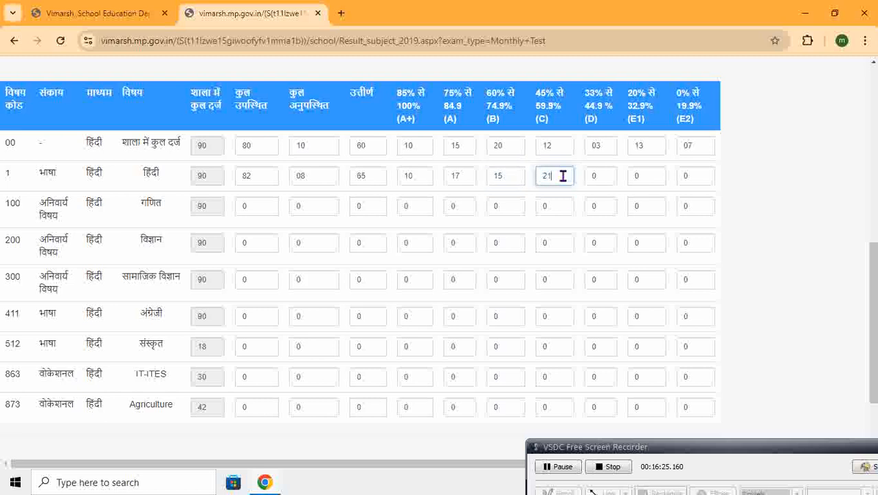
type("21")
left_click(603, 177)
type("2")
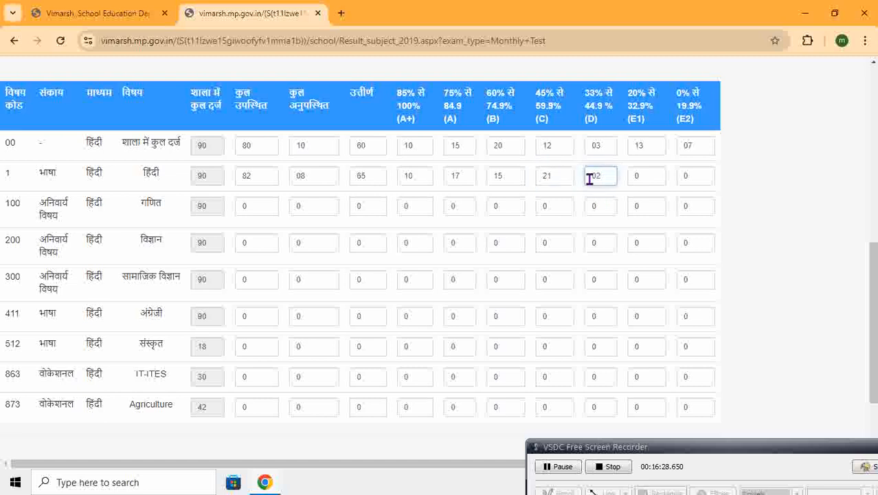
left_click(662, 180)
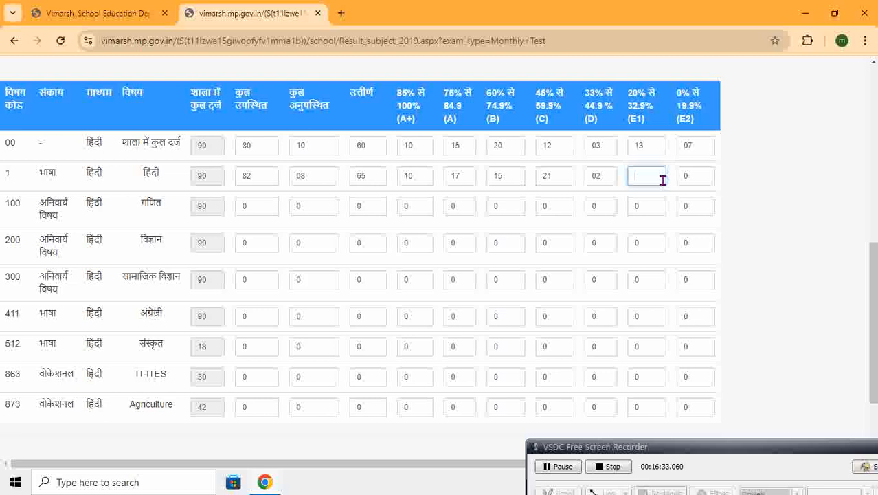
type("12")
left_click(692, 180)
Check the हिंदी row's कुल उपस्थित and कुल अनुपस्थित counts against its शाला में कुल दर्ज value
left_click(873, 467)
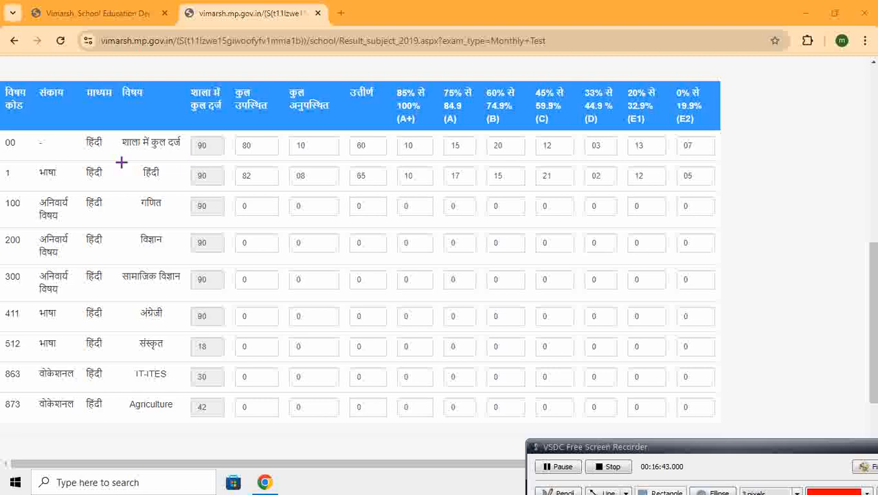
mouse_move(126, 161)
left_mouse_down()
mouse_move(145, 187)
mouse_move(170, 187)
mouse_move(186, 170)
mouse_move(223, 188)
left_mouse_up()
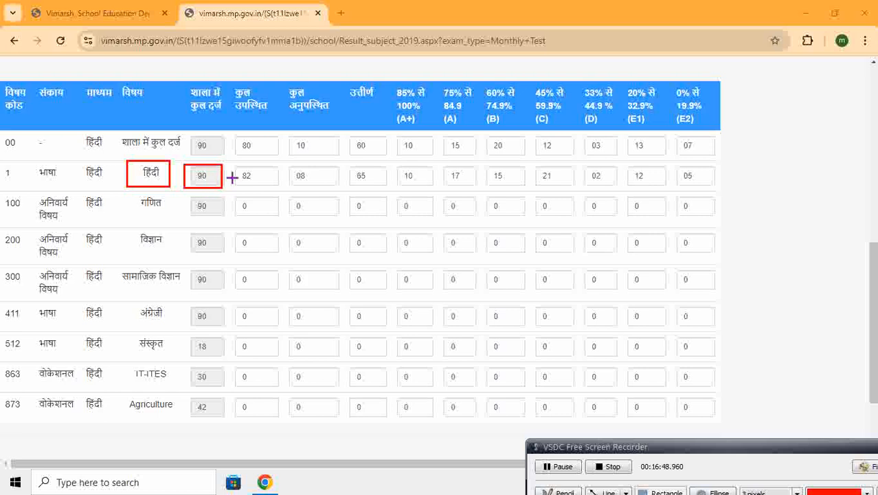
left_click_drag(253, 184, 340, 187)
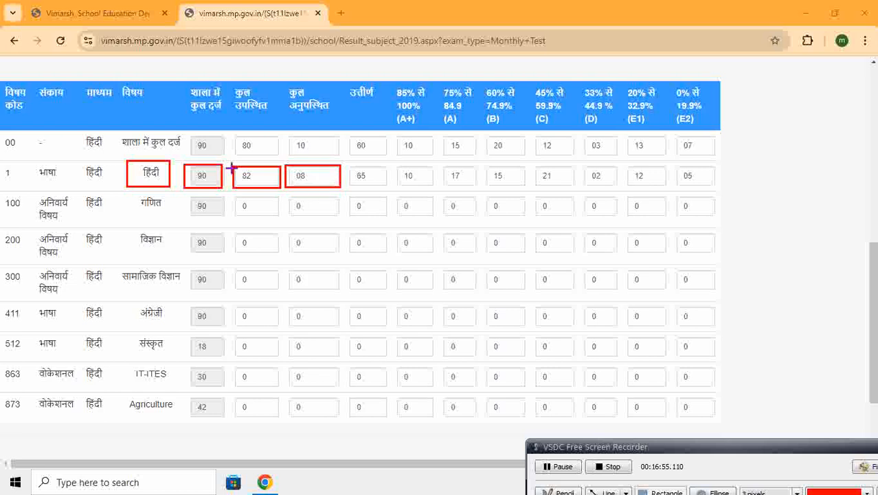
mouse_move(229, 170)
left_mouse_down()
mouse_move(251, 186)
mouse_move(340, 188)
left_mouse_up()
mouse_move(178, 164)
left_mouse_down()
mouse_move(231, 195)
mouse_move(222, 191)
left_mouse_up()
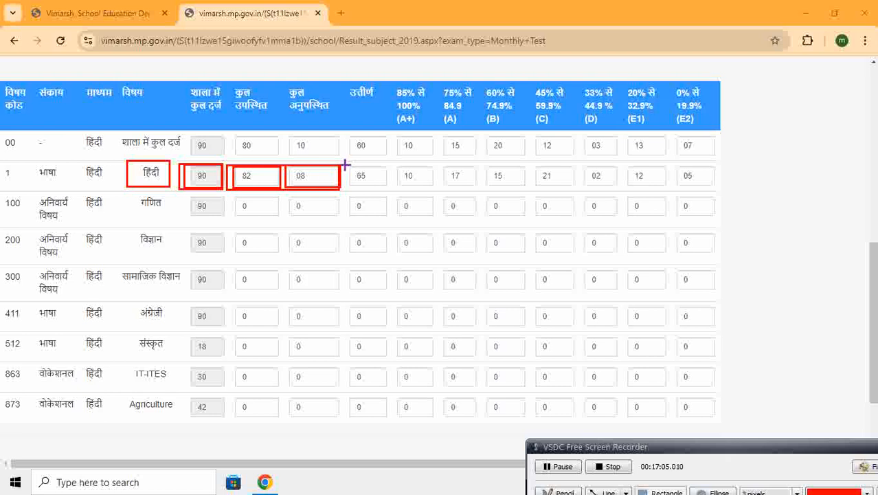
Check the हिंदी row's उत्तीर्ण count against its A+ to D counts, and कुल उपस्थित against all grade counts including E1 and E2
mouse_move(346, 166)
left_mouse_down()
mouse_move(354, 186)
mouse_move(385, 187)
mouse_move(398, 173)
mouse_move(428, 188)
mouse_move(619, 187)
left_mouse_up()
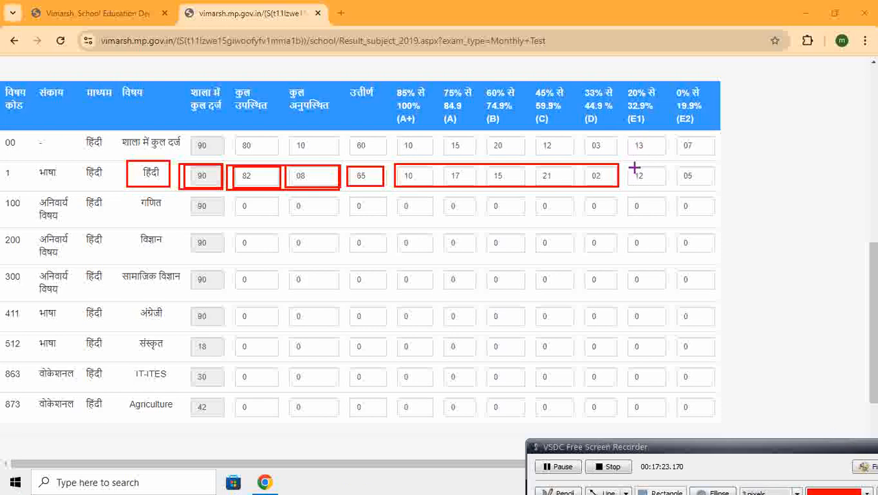
mouse_move(625, 165)
left_mouse_down()
mouse_move(651, 187)
mouse_move(712, 189)
left_mouse_up()
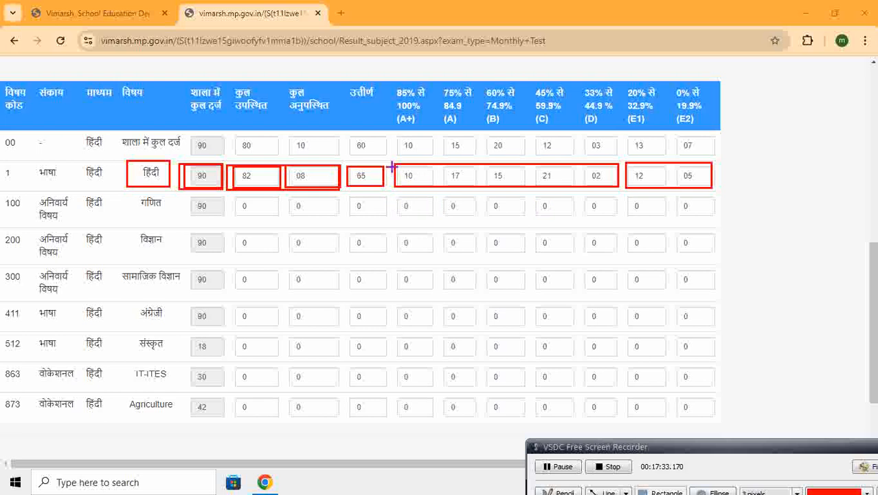
mouse_move(390, 164)
left_mouse_down()
mouse_move(409, 188)
mouse_move(433, 192)
mouse_move(715, 189)
left_mouse_up()
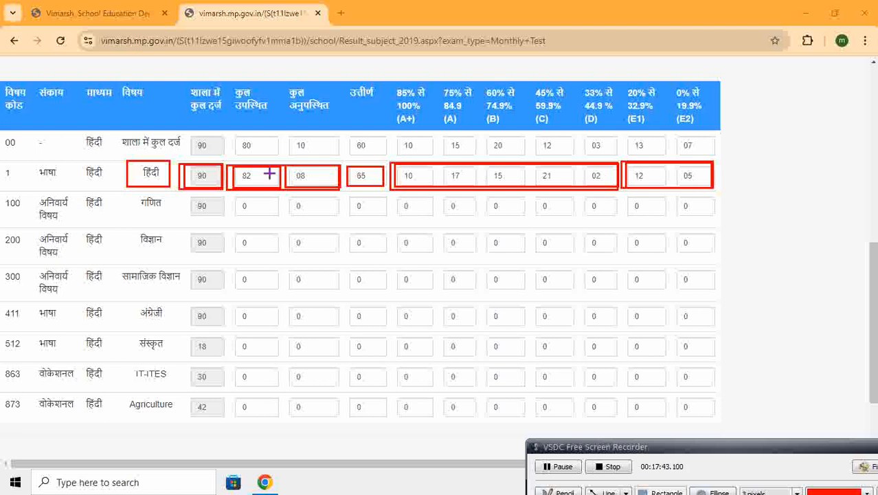
mouse_move(231, 162)
left_mouse_down()
mouse_move(268, 203)
mouse_move(287, 199)
mouse_move(282, 193)
left_mouse_up()
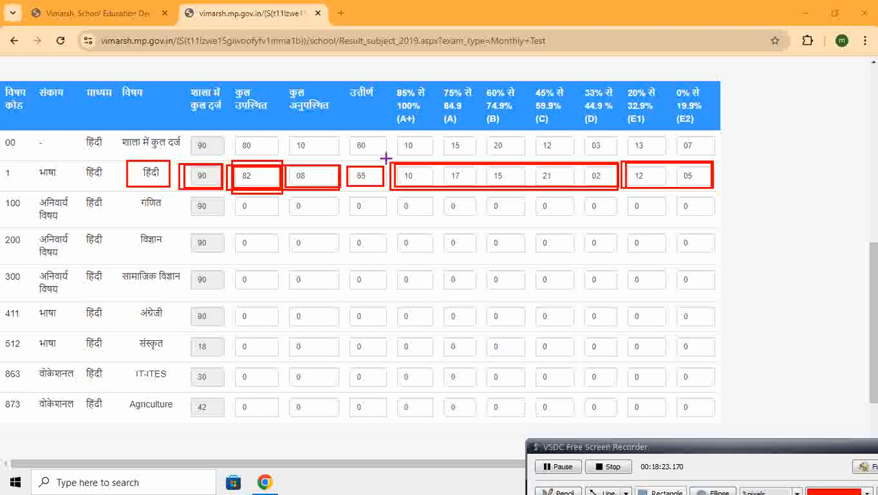
mouse_move(386, 159)
left_mouse_down()
mouse_move(405, 186)
mouse_move(479, 195)
left_mouse_up()
left_click_drag(389, 188, 618, 160)
left_click_drag(342, 161, 384, 193)
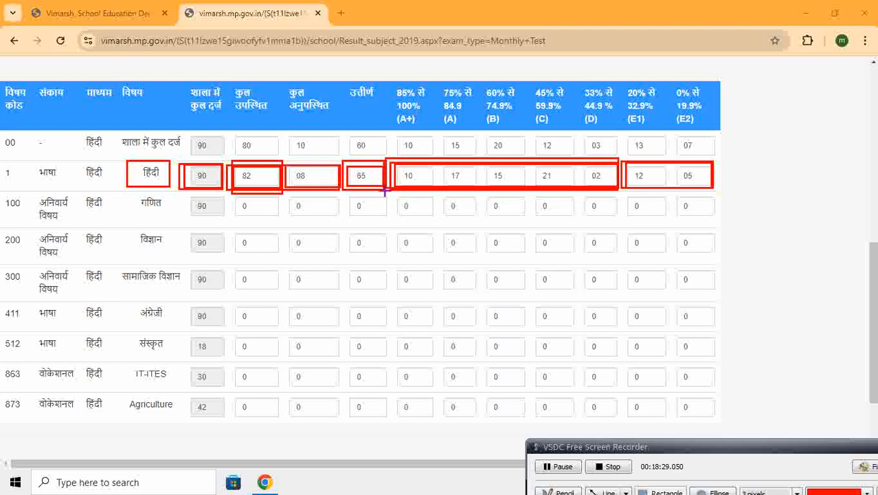
mouse_move(621, 158)
left_mouse_down()
mouse_move(631, 179)
mouse_move(678, 196)
mouse_move(708, 188)
mouse_move(717, 198)
mouse_move(711, 192)
left_mouse_up()
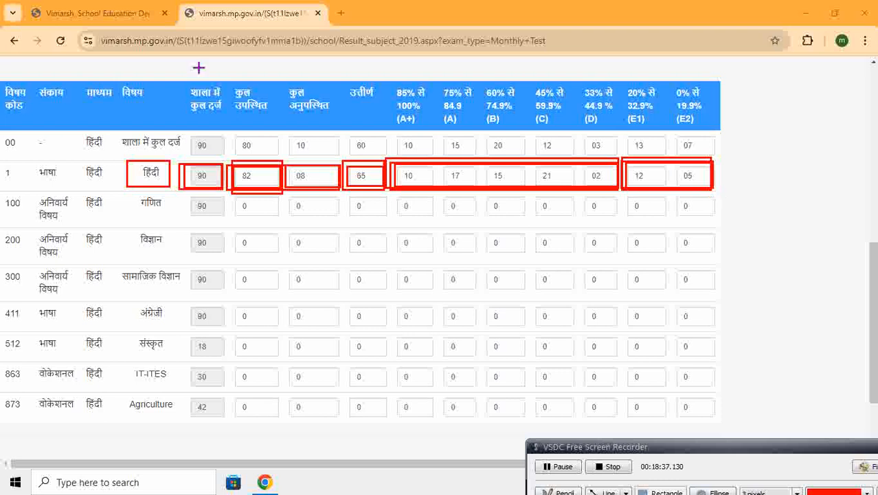
mouse_move(225, 158)
left_mouse_down()
mouse_move(241, 187)
mouse_move(281, 192)
left_mouse_up()
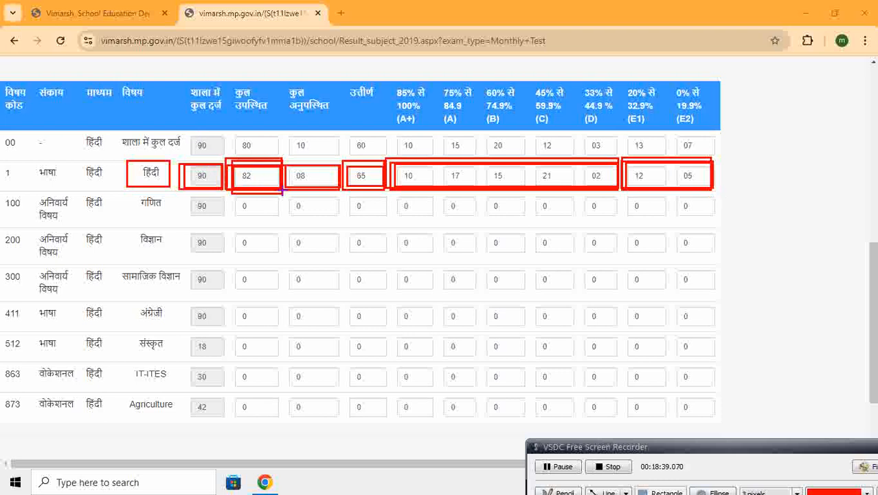
Review the remaining subject rows from गणित to संस्कृत, plus the वोकेशनल subjects IT-ITES and Agriculture
mouse_move(137, 193)
left_mouse_down()
mouse_move(170, 212)
mouse_move(166, 251)
left_mouse_up()
left_click_drag(113, 257, 163, 280)
mouse_move(127, 309)
left_mouse_down()
mouse_move(157, 326)
mouse_move(162, 345)
mouse_move(137, 403)
mouse_move(178, 415)
left_mouse_up()
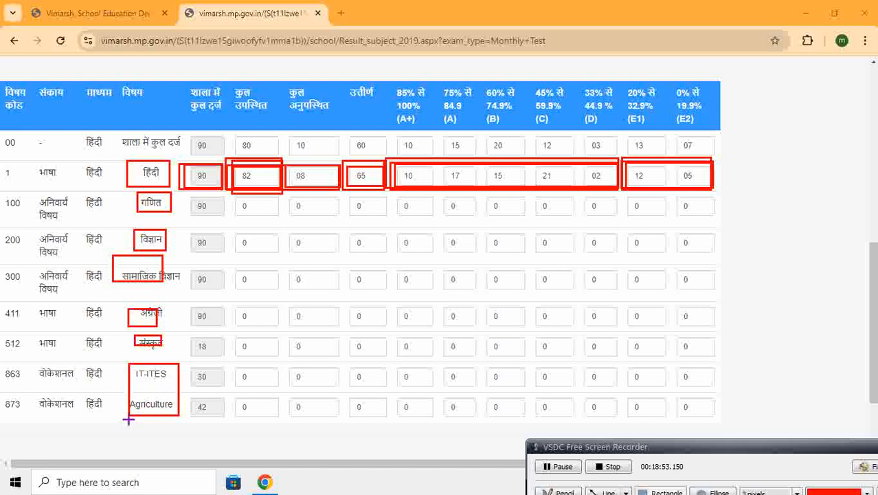
mouse_move(25, 361)
left_mouse_down()
mouse_move(38, 392)
mouse_move(110, 416)
left_mouse_up()
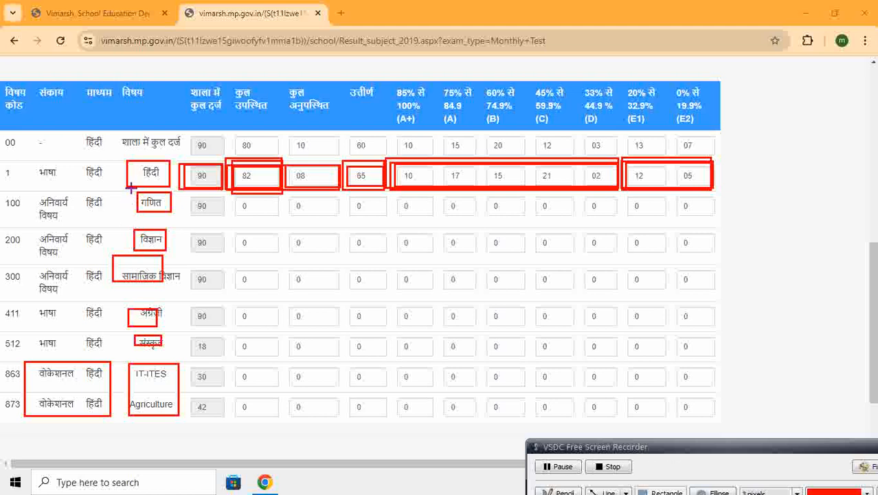
left_click(870, 467)
left_click(871, 467)
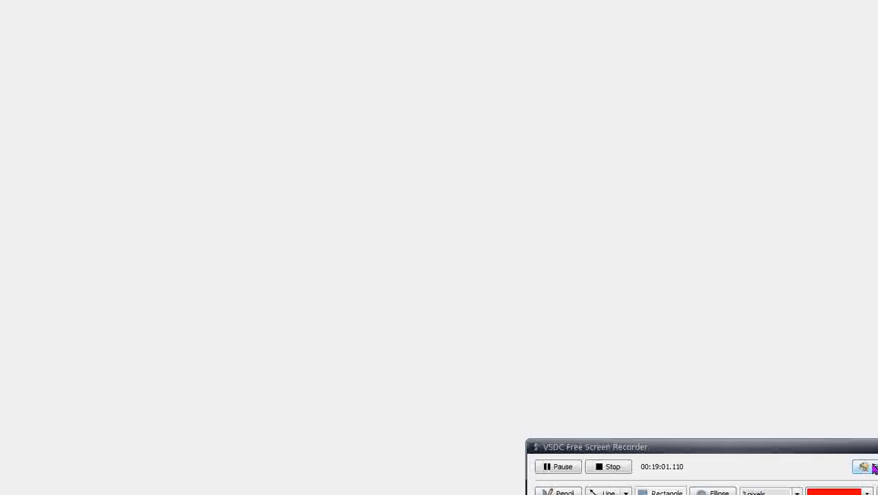
Examine the शाला में कुल दर्ज, कुल उपस्थित, कुल अनुपस्थित, उत्तीर्ण, A+ to D and E1 to E2 columns across all subject rows
left_click(681, 492)
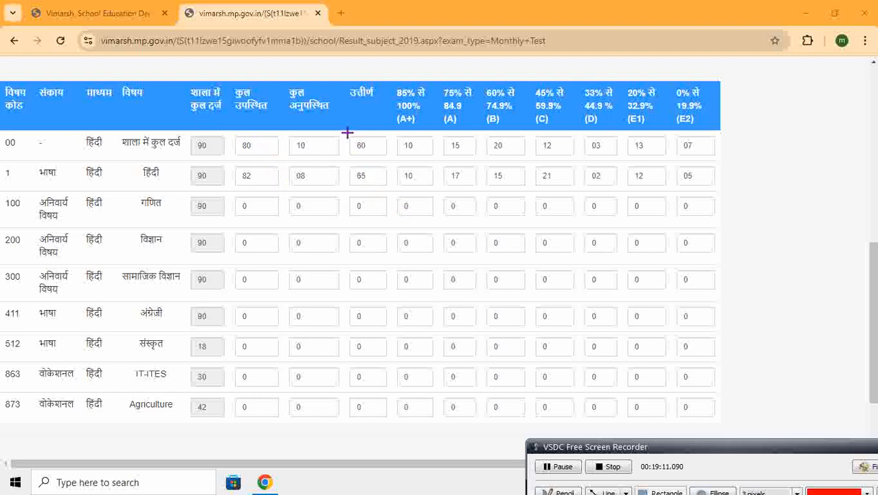
mouse_move(347, 132)
left_mouse_down()
mouse_move(391, 373)
mouse_move(389, 416)
left_mouse_up()
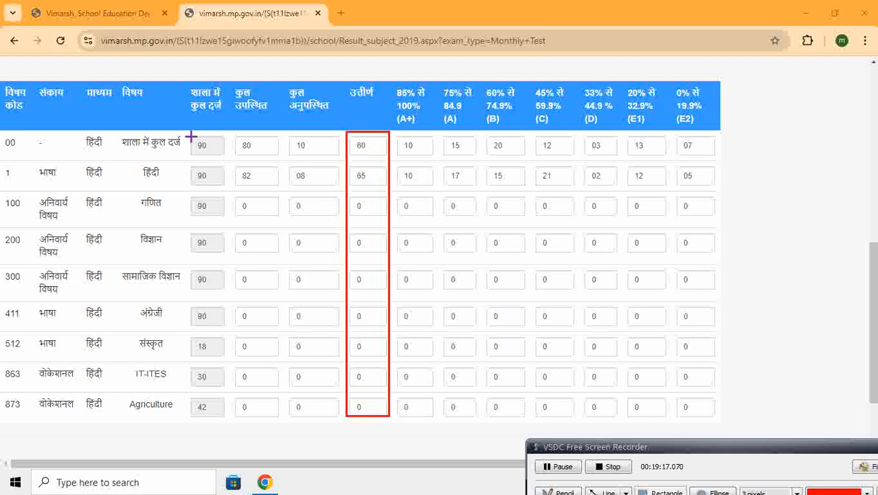
mouse_move(185, 135)
left_mouse_down()
mouse_move(202, 337)
mouse_move(223, 390)
mouse_move(224, 420)
left_mouse_up()
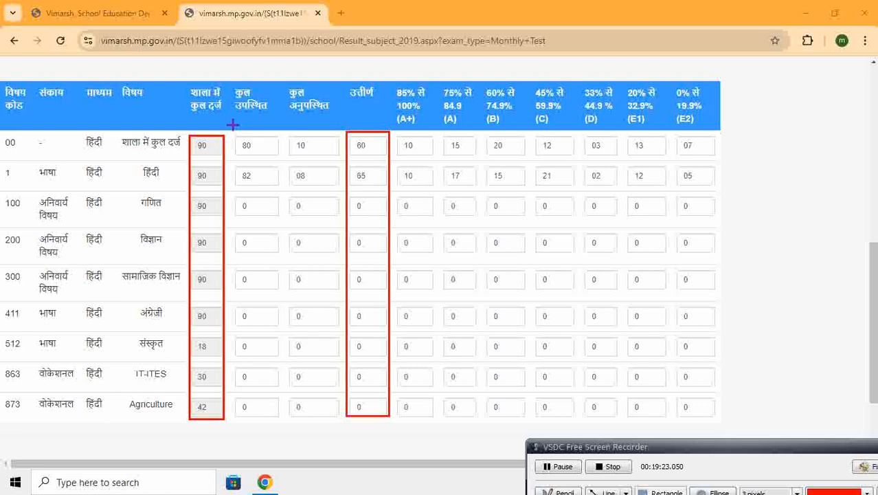
left_click_drag(233, 124, 287, 422)
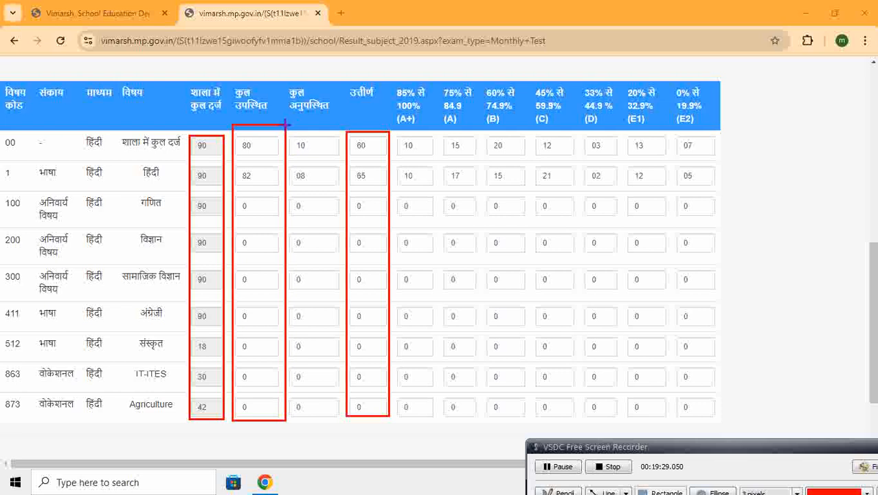
left_click_drag(288, 127, 338, 418)
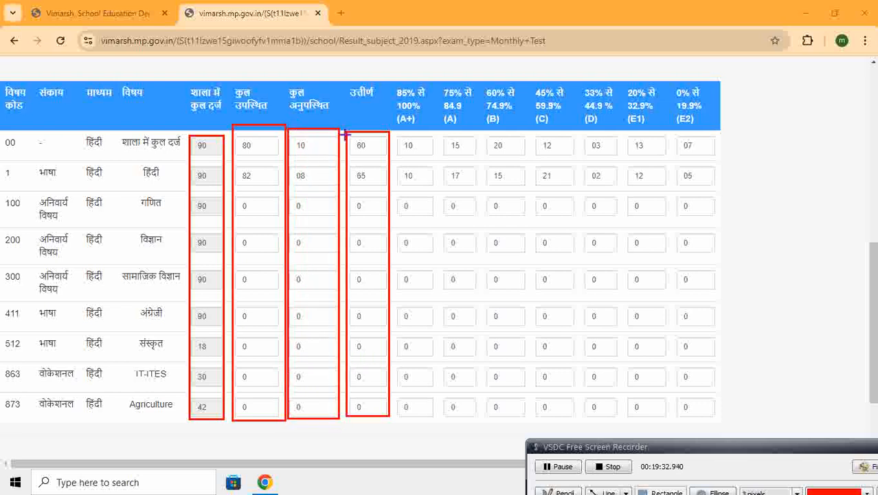
left_click_drag(347, 126, 387, 415)
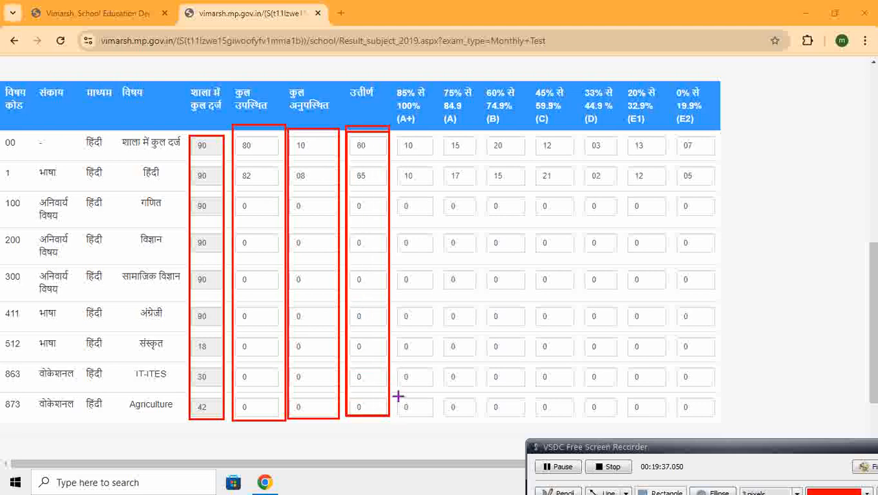
left_click_drag(394, 130, 625, 418)
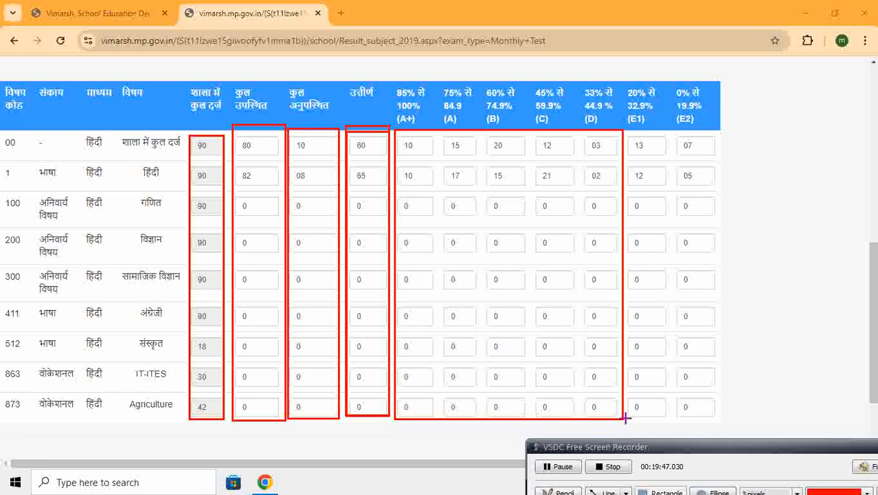
mouse_move(627, 124)
left_mouse_down()
mouse_move(657, 346)
mouse_move(687, 418)
mouse_move(713, 417)
left_mouse_up()
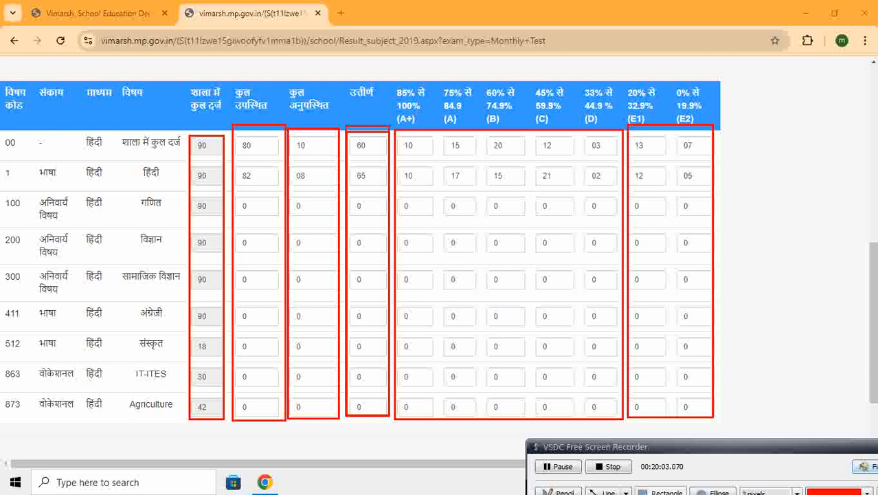
left_click(875, 470)
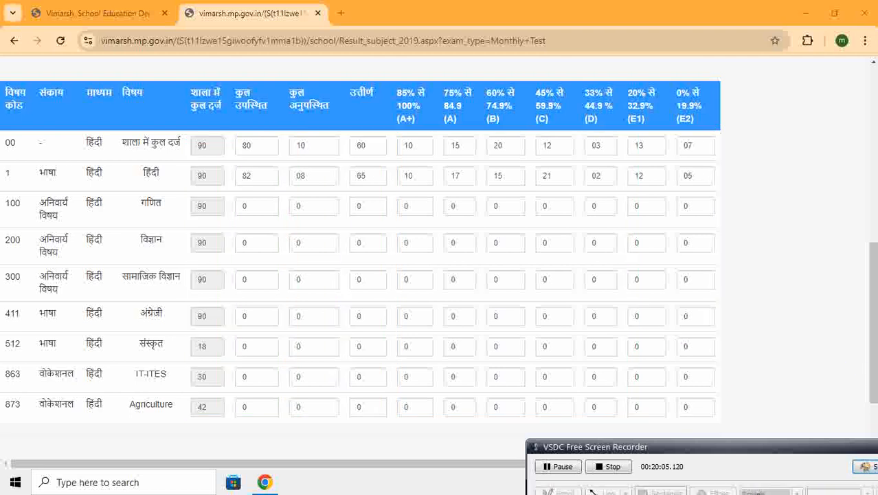
left_click_drag(875, 385, 875, 407)
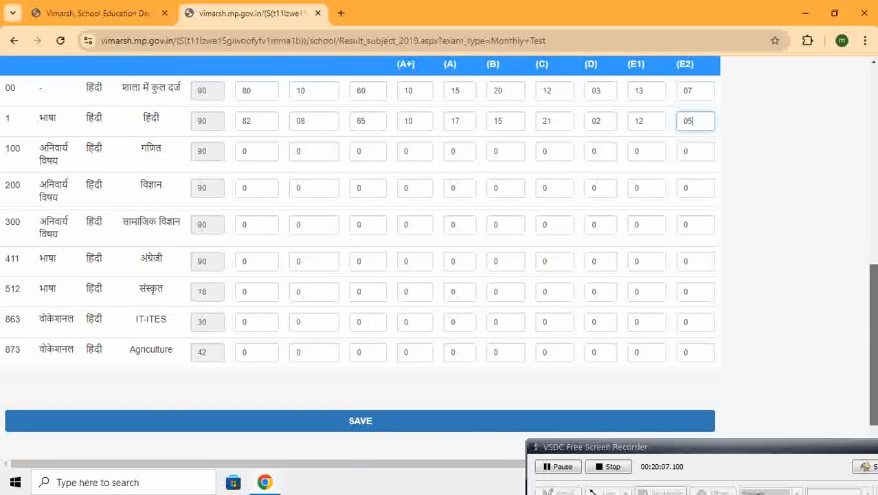